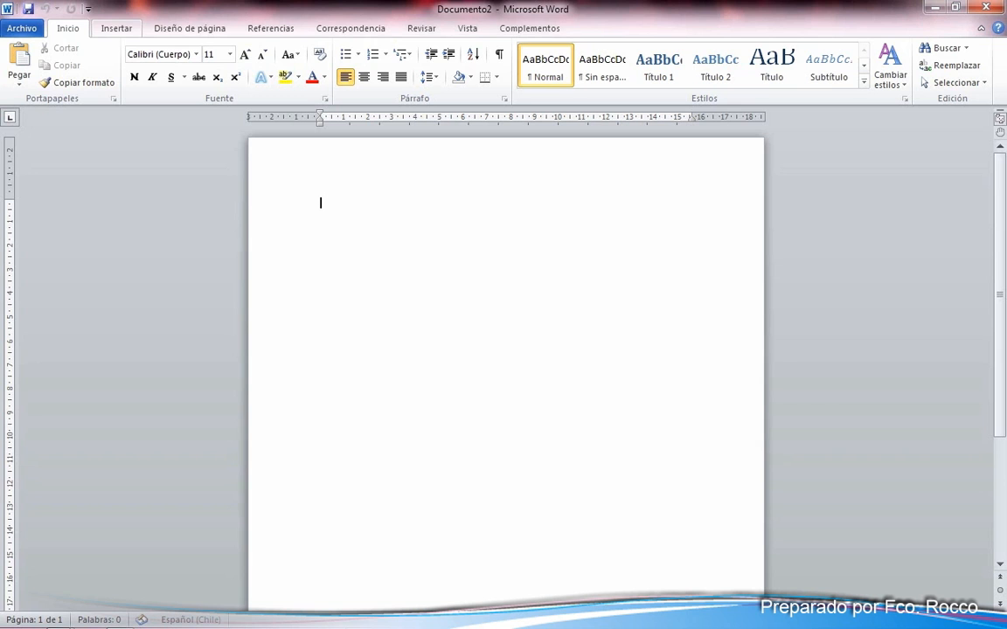
Insert a table with three columns and three rows at the start of the blank document
click(116, 28)
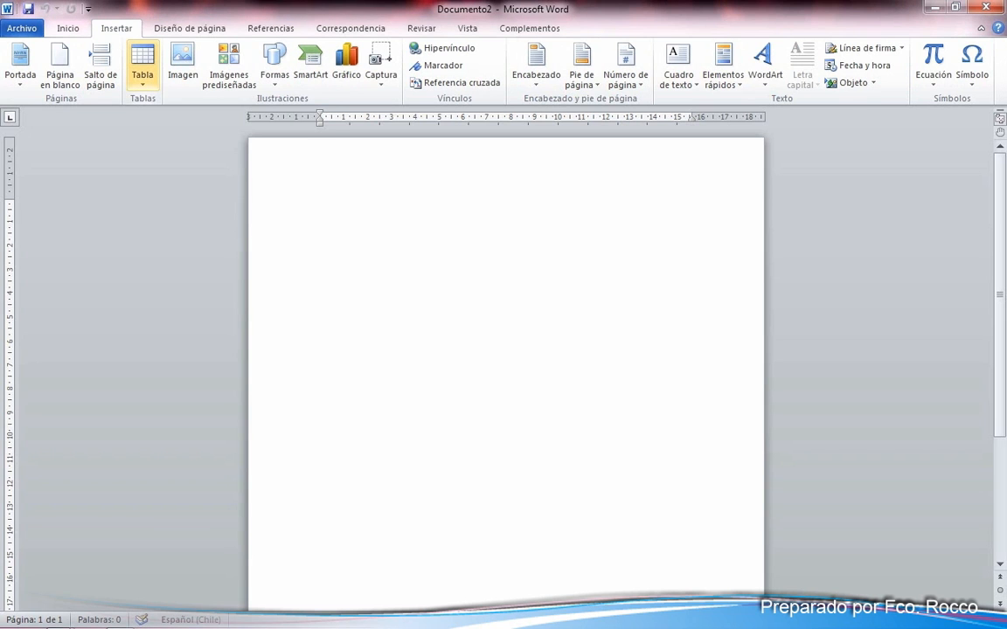
click(143, 65)
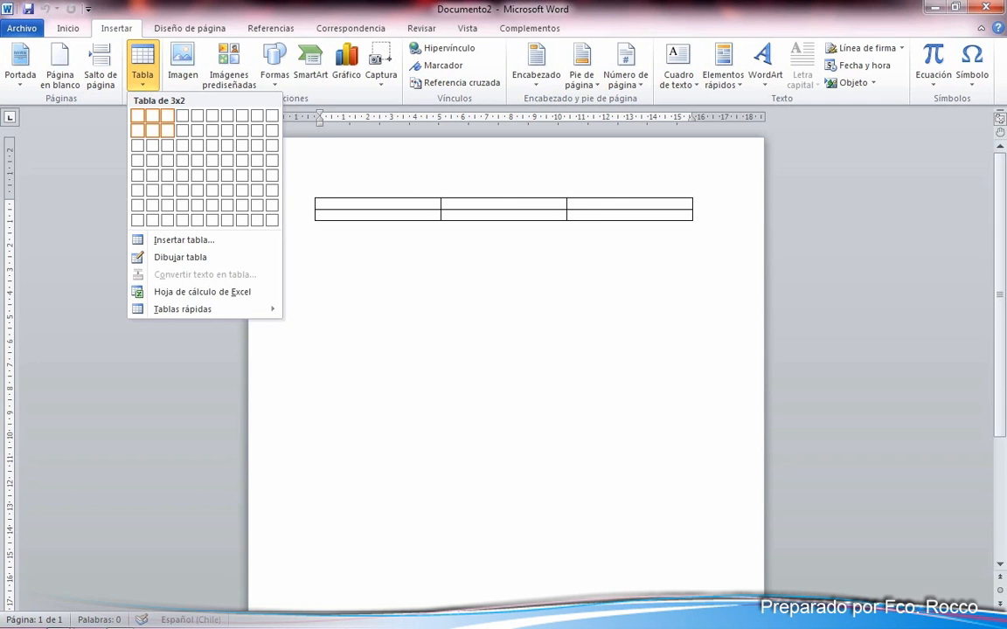
click(167, 145)
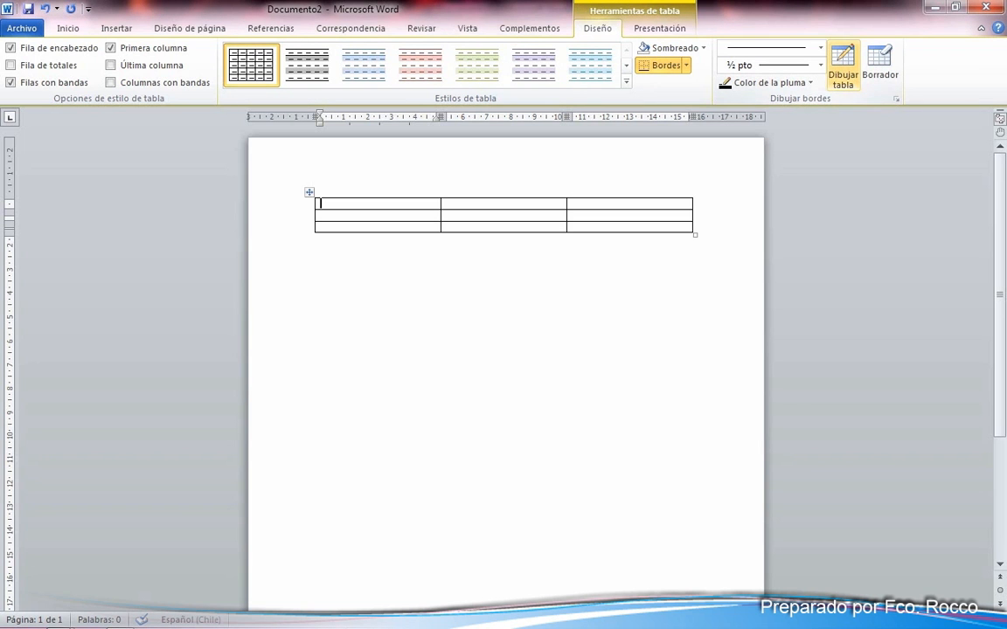
Split the table's third and first columns by drawing full-height vertical lines through them
click(843, 65)
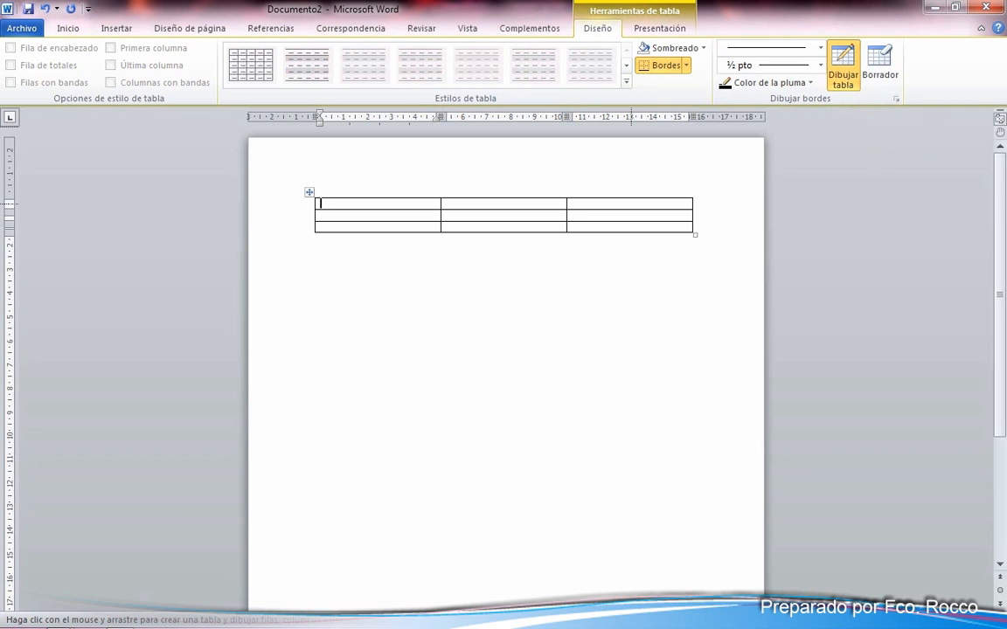
drag(632, 199, 632, 231)
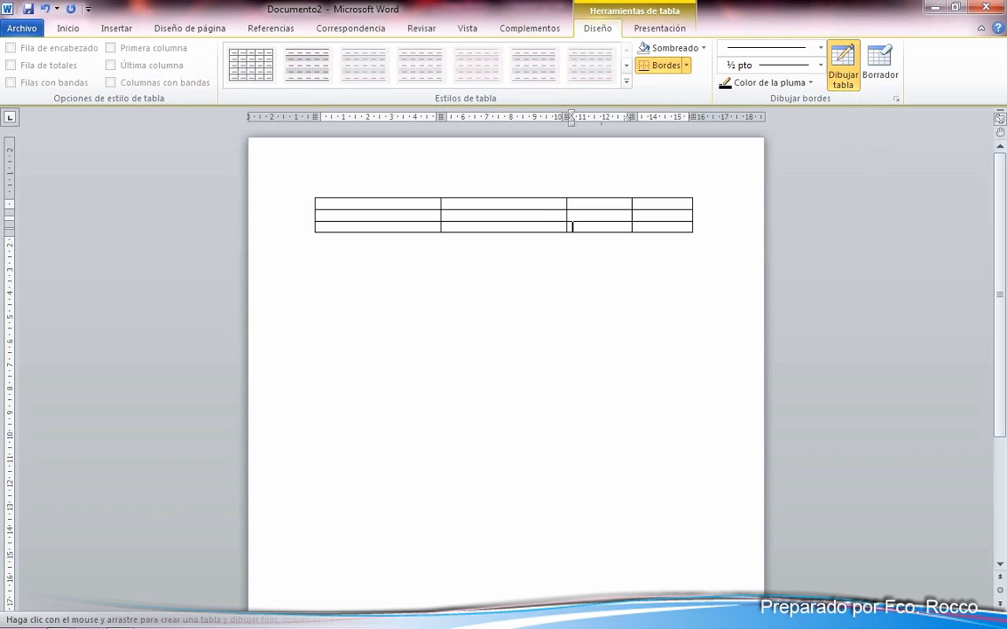
click(993, 619)
click(992, 620)
click(993, 619)
click(993, 620)
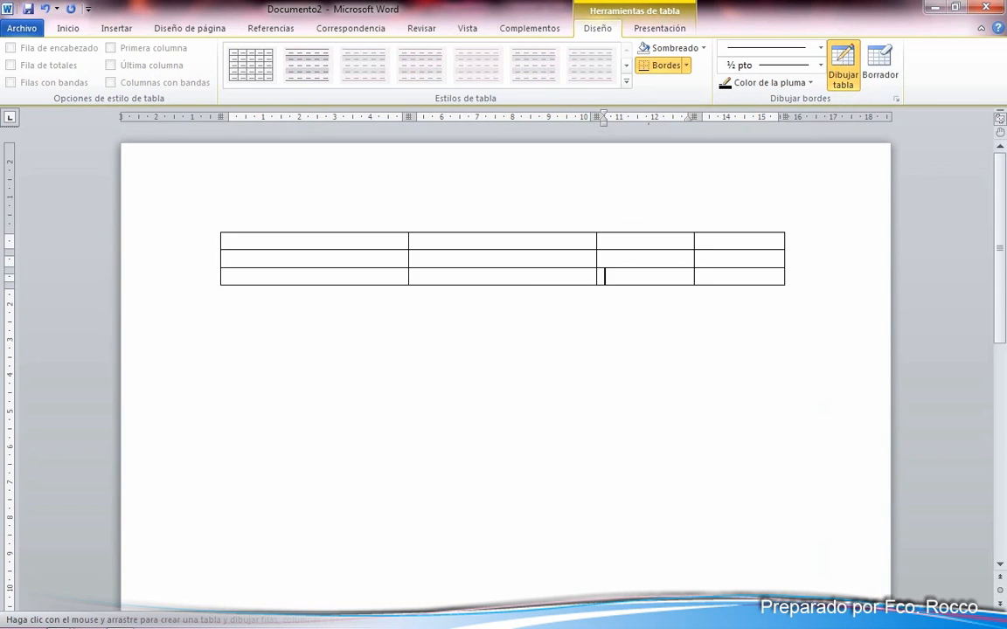
click(993, 620)
drag(291, 242, 291, 298)
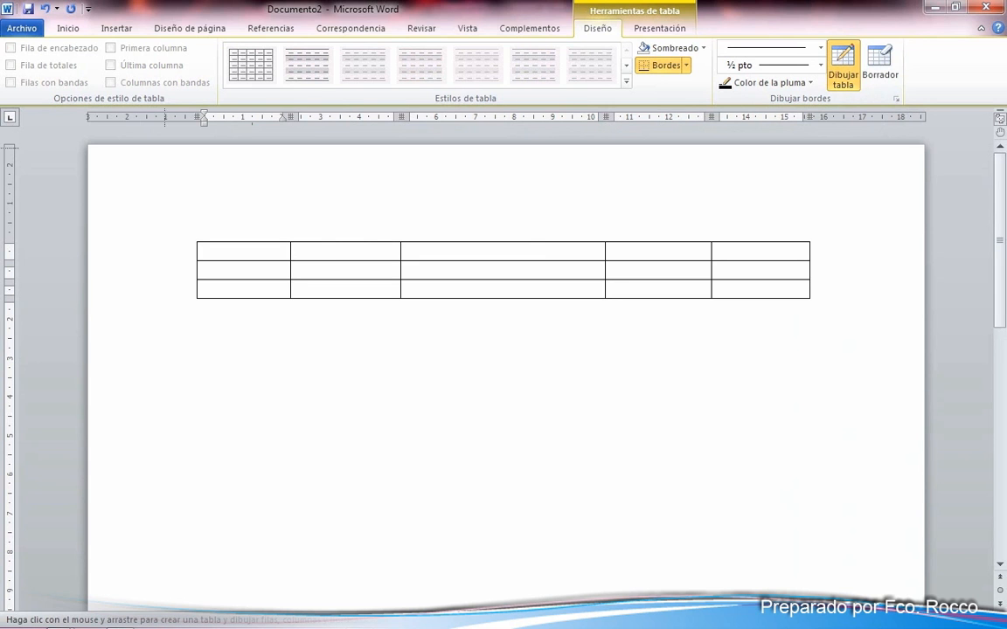
Draw a second table below the first, split by a vertical line, with its right half divided by a horizontal line
mouse_move(204, 343)
mouse_down()
mouse_move(792, 346)
mouse_move(807, 430)
mouse_up()
drag(516, 338, 515, 429)
drag(520, 383, 712, 383)
drag(806, 383, 806, 383)
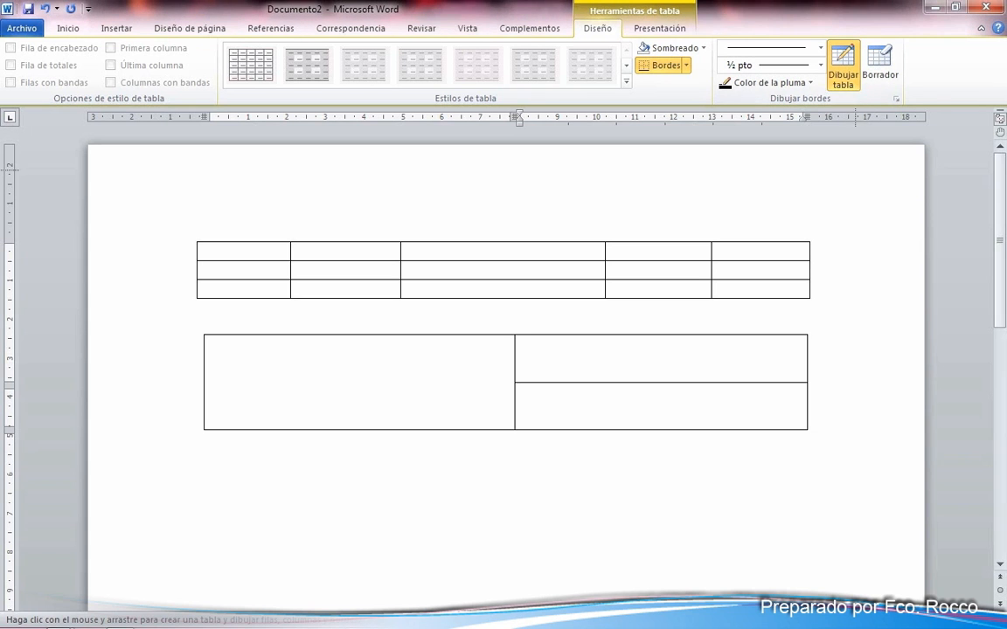
key(Escape)
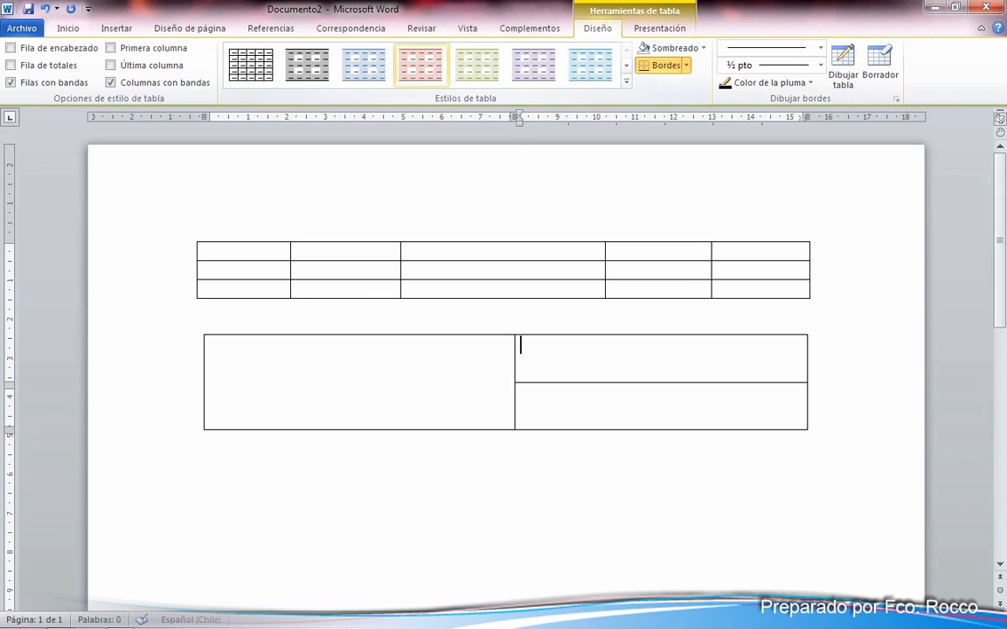
Try the red, green and purple banded table styles on the lower drawn table
click(421, 66)
click(477, 66)
click(534, 66)
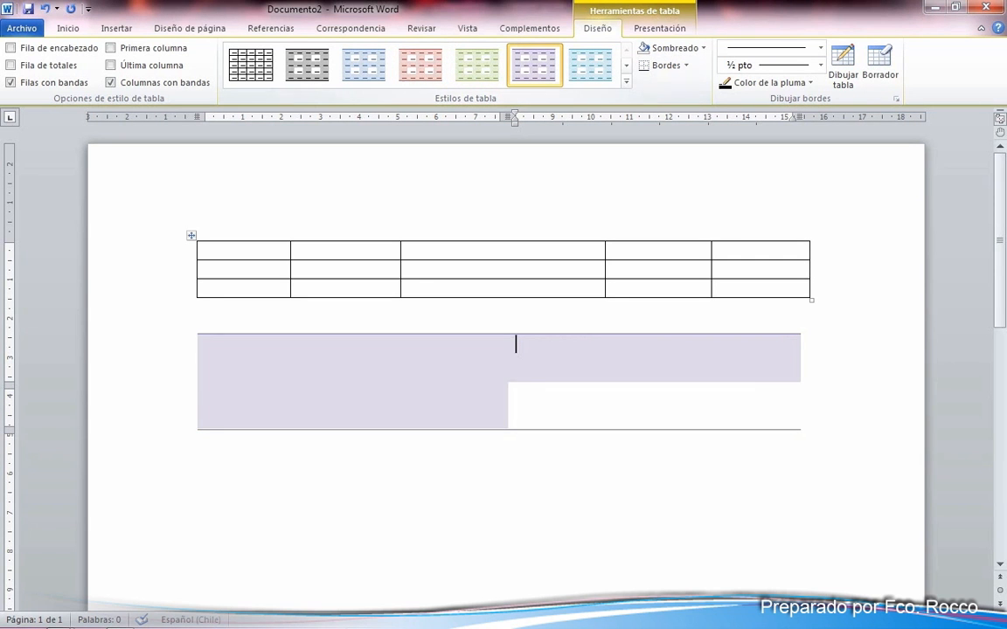
Try the green and red banded styles and an orange built-in style on the upper table
click(187, 315)
click(341, 237)
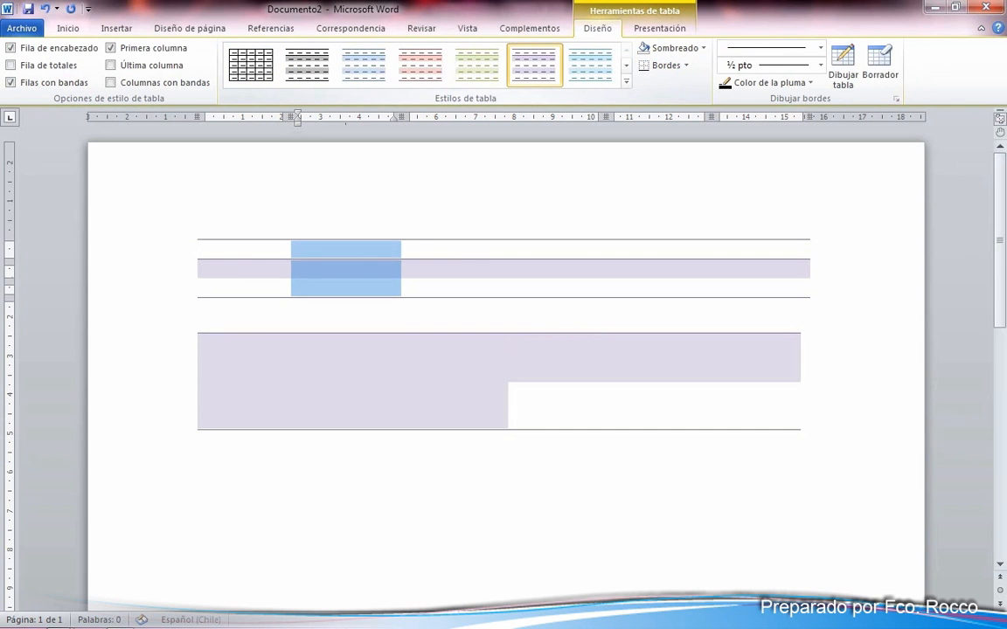
click(477, 66)
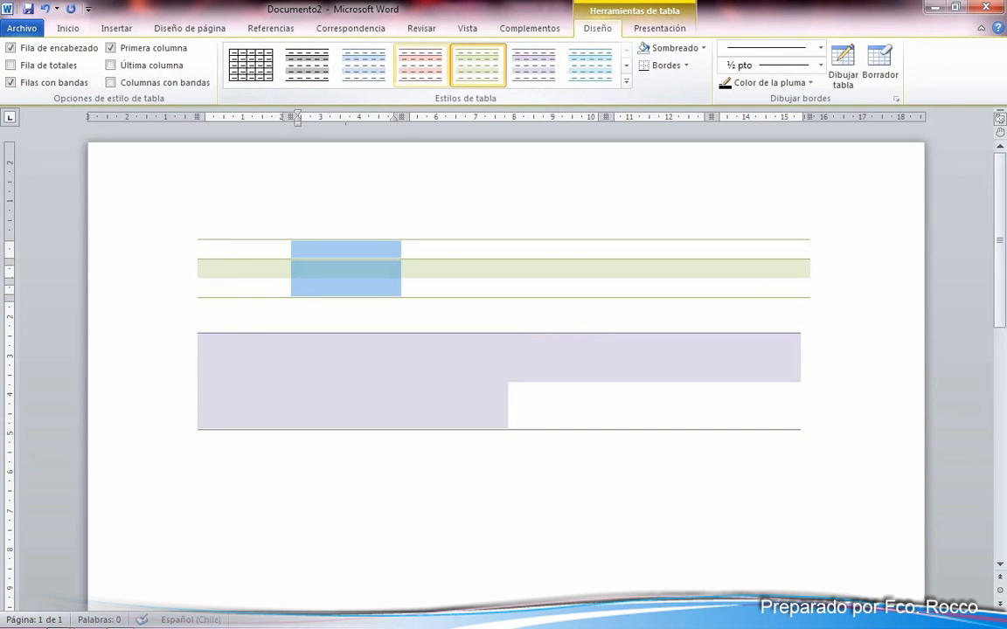
click(421, 65)
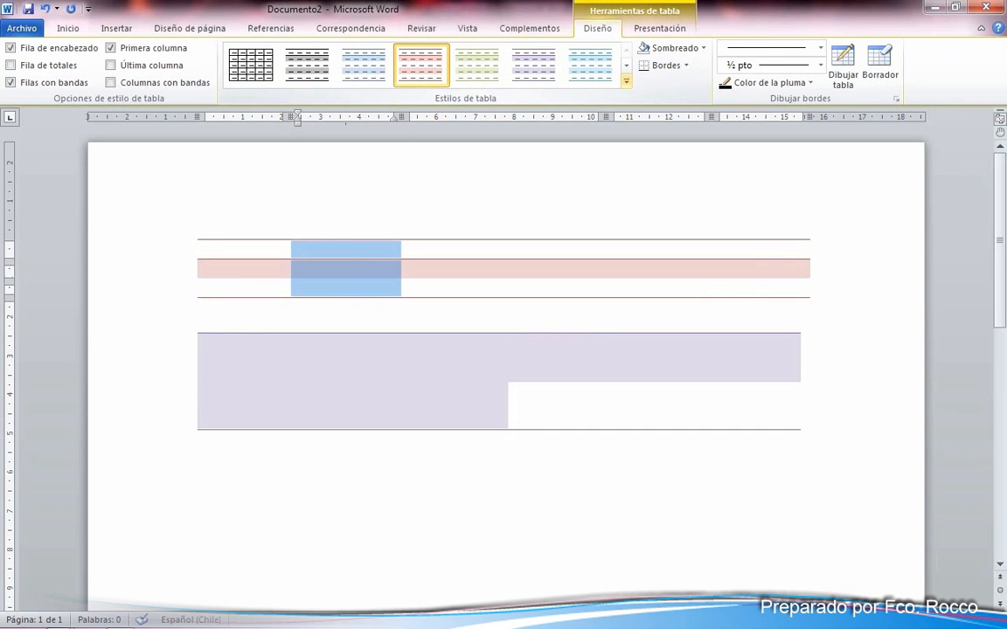
click(626, 80)
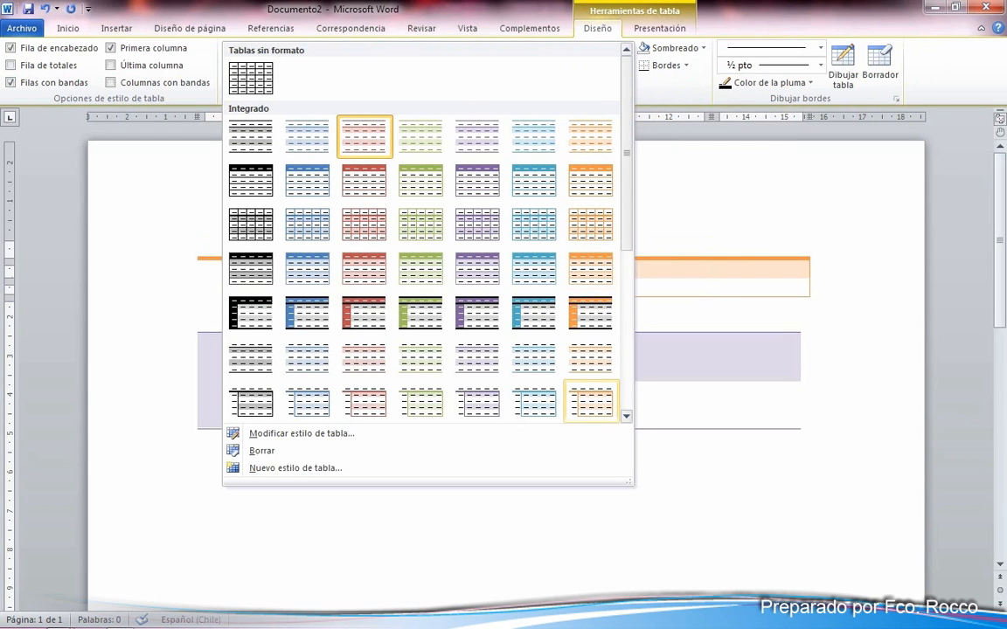
click(590, 402)
click(658, 236)
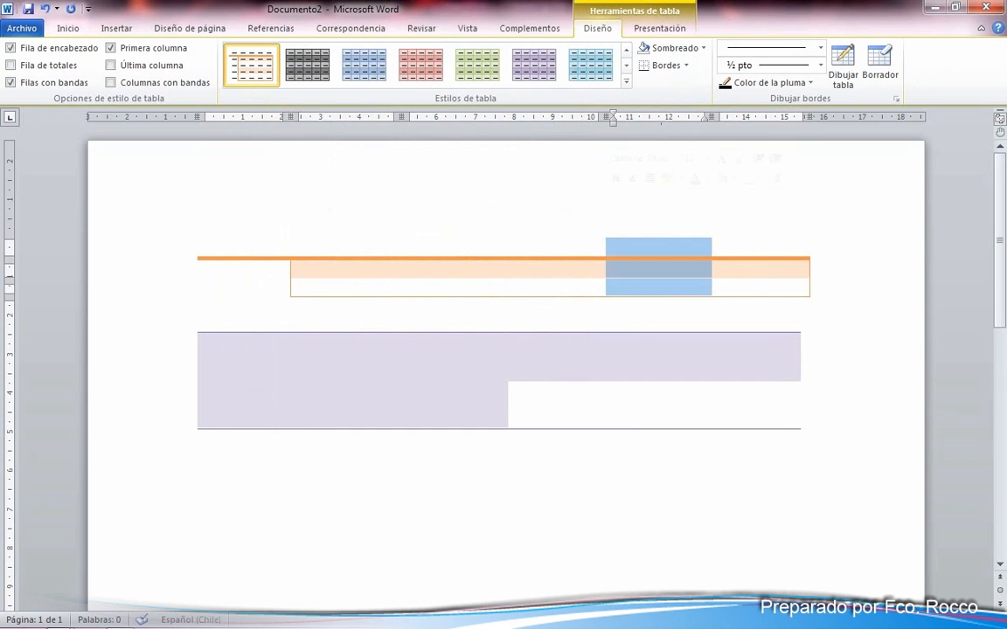
Undo the style changes made to the upper and lower tables
key(ctrl+z)
key(ctrl+z)
key(ctrl+z)
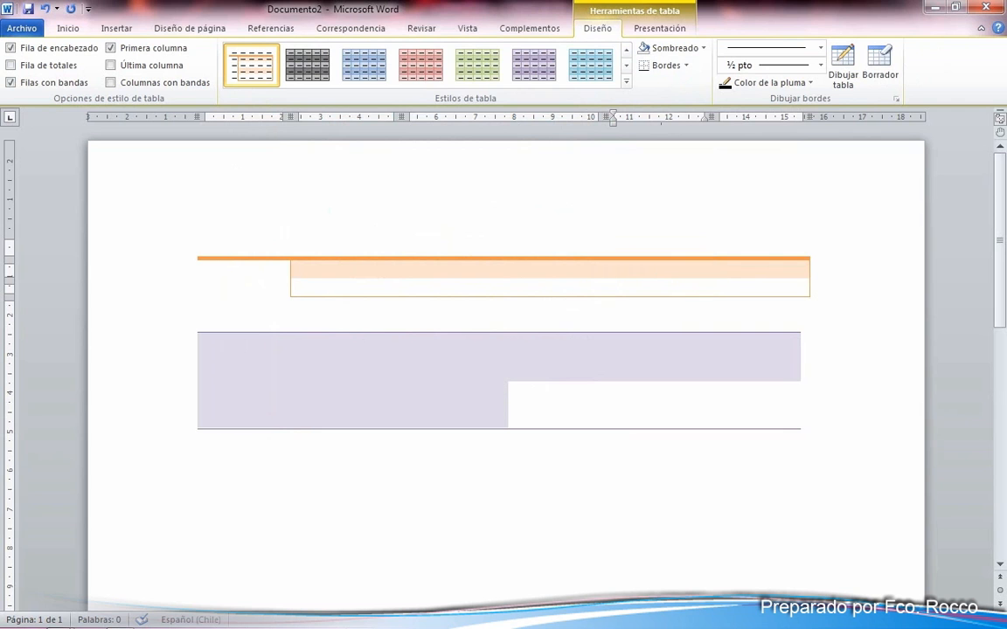
key(ctrl+z)
key(ctrl+z)
key(ctrl+z)
key(ctrl+z)
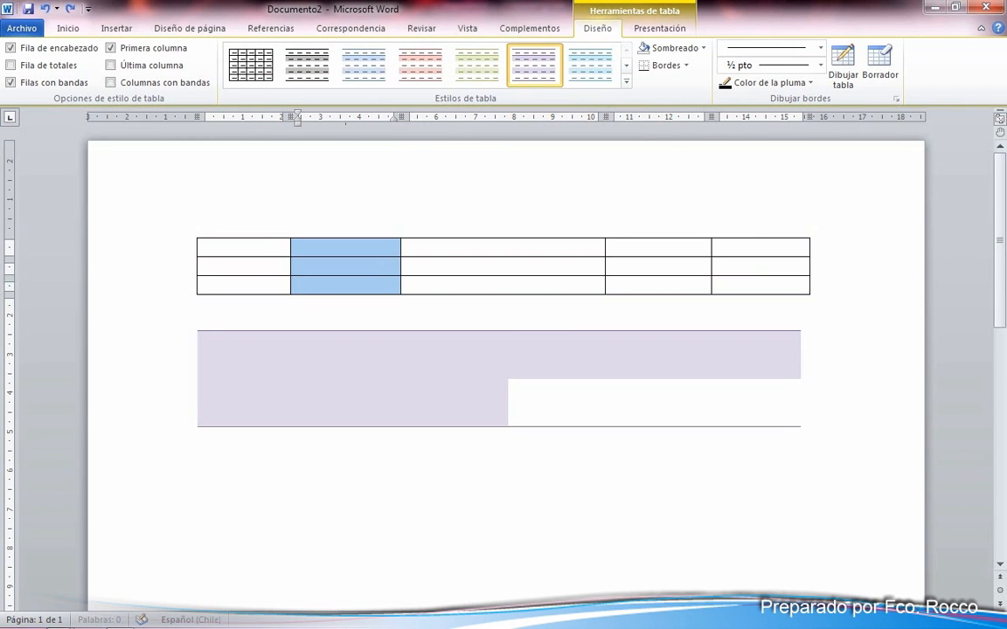
key(ctrl+z)
key(ctrl+z)
key(ctrl+z)
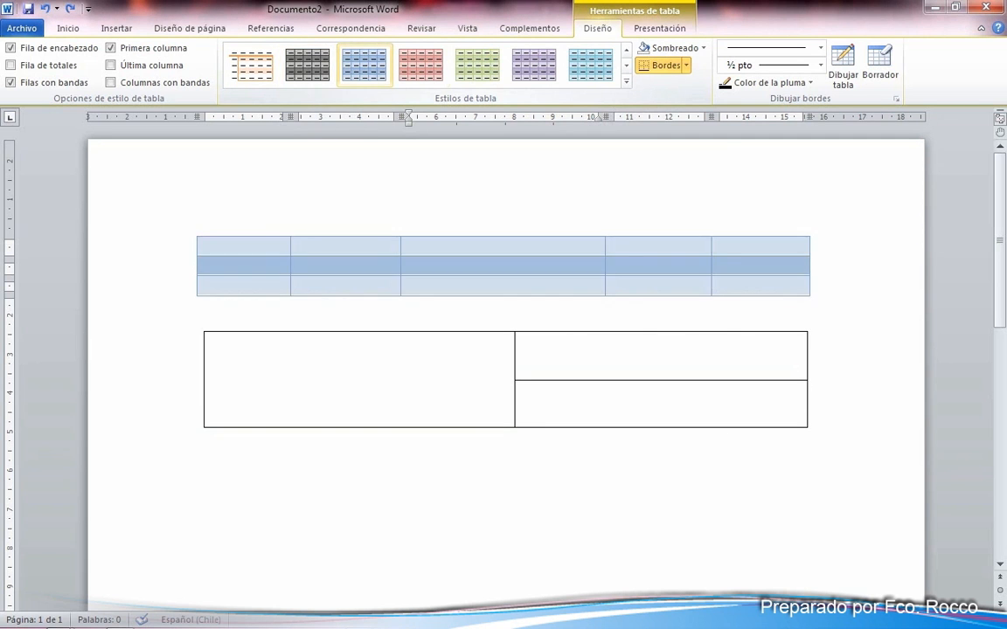
Apply the green grid table style with shaded cells to the upper table
click(477, 63)
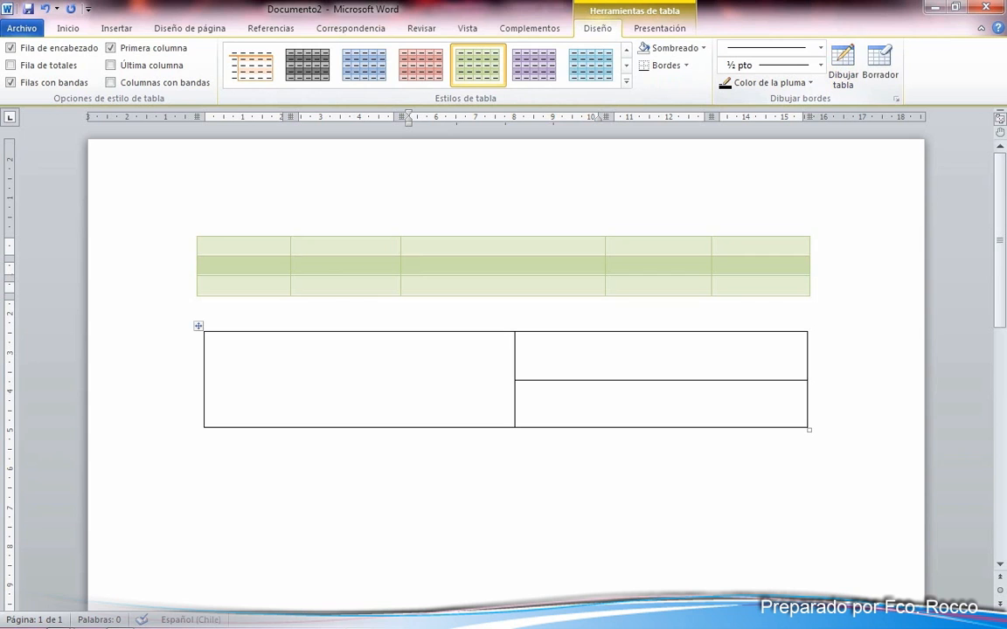
Insert a nested table of 3 columns and 2 rows in the middle cell of the green table, using the table size dialog
click(116, 28)
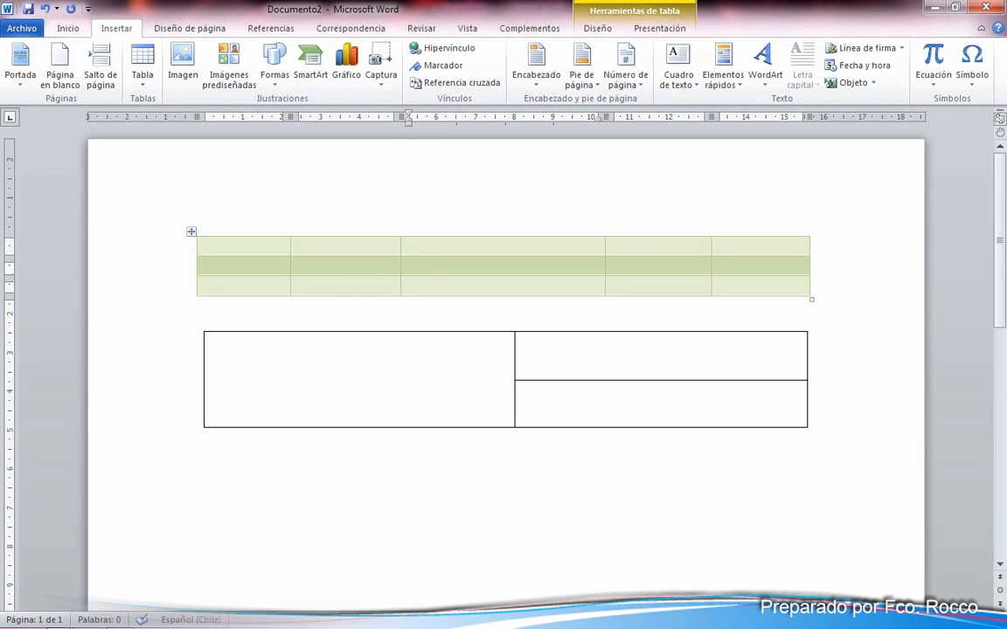
click(142, 65)
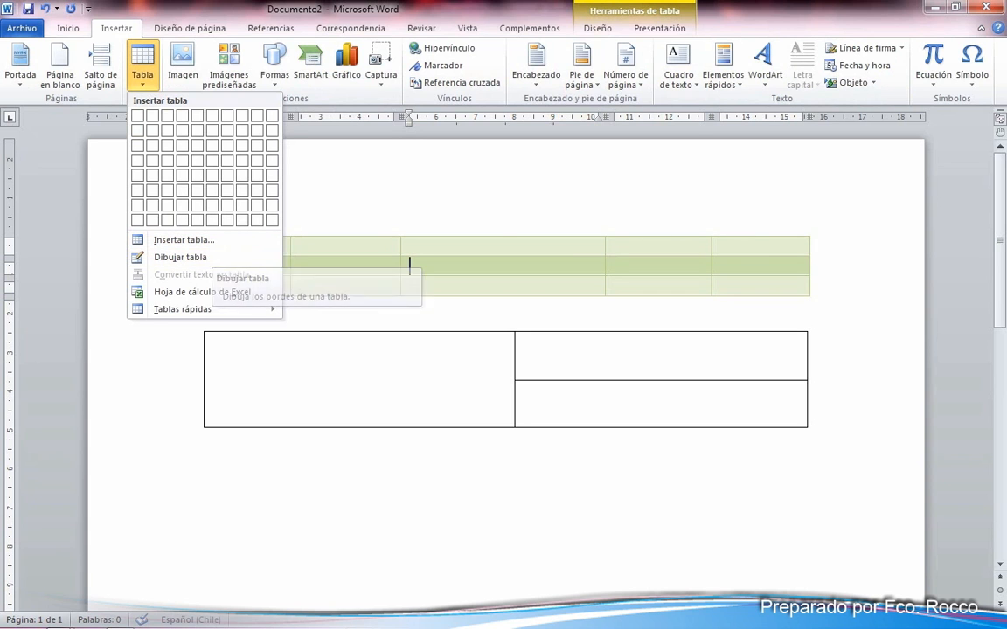
key(Escape)
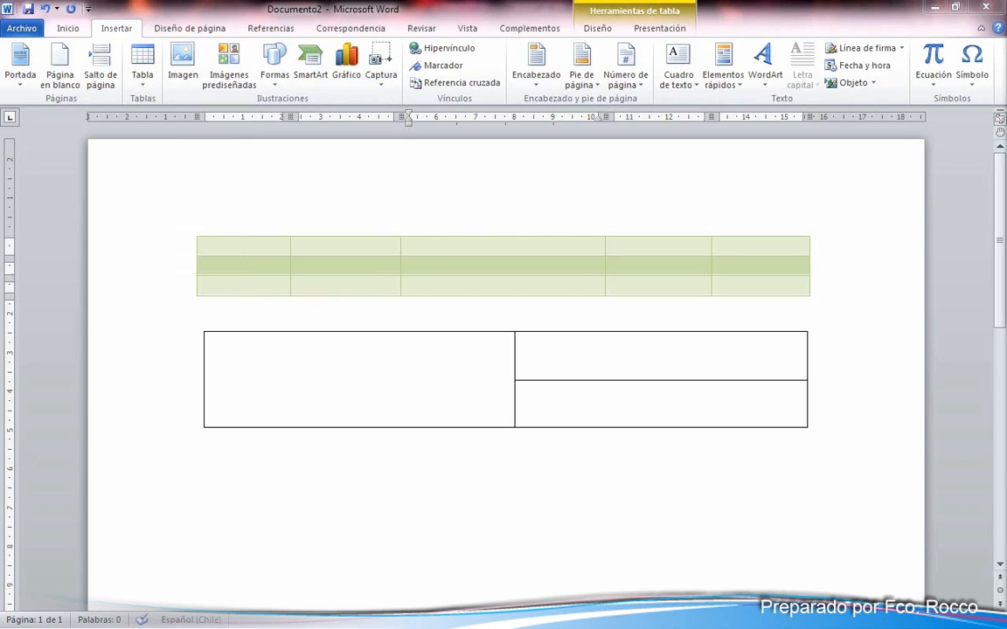
click(142, 59)
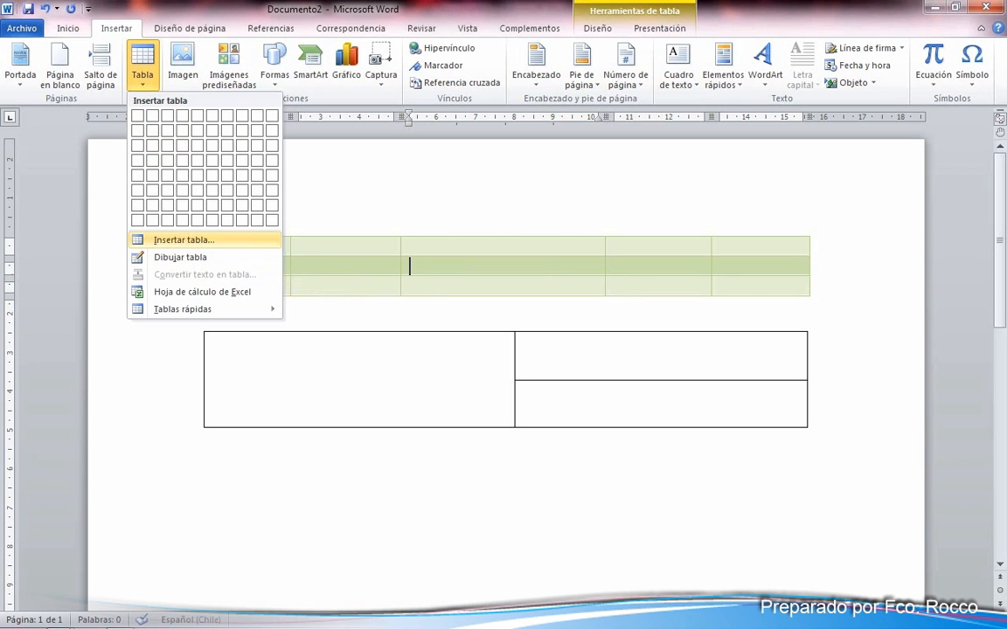
click(183, 239)
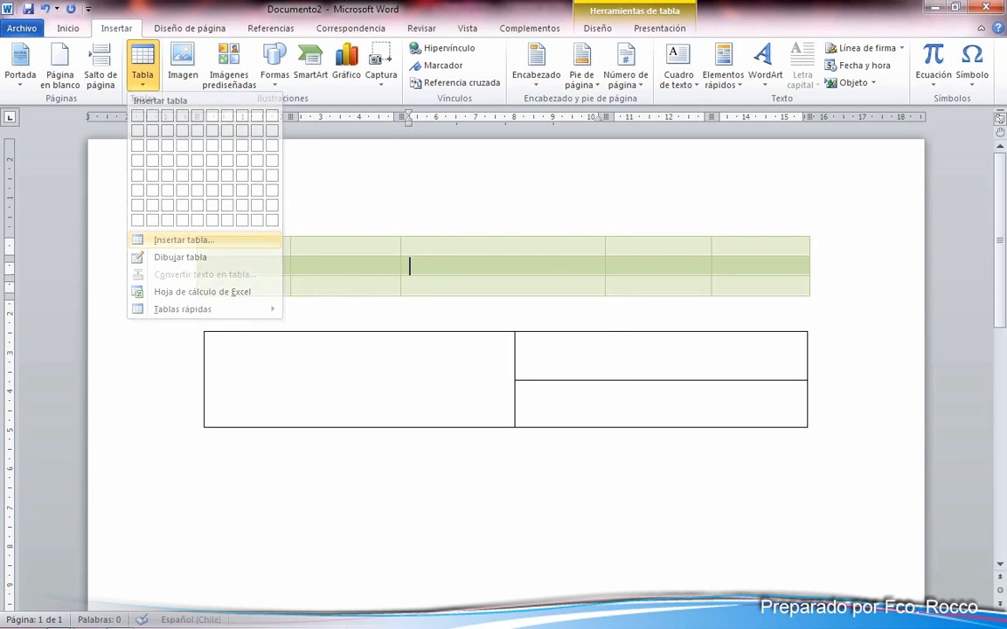
drag(476, 208, 460, 175)
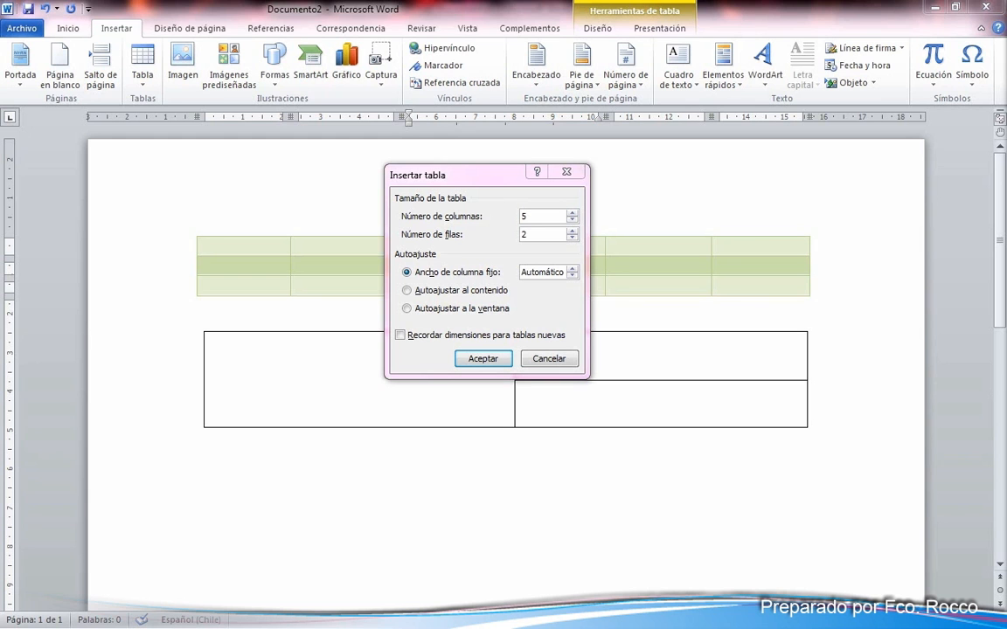
drag(468, 175, 471, 220)
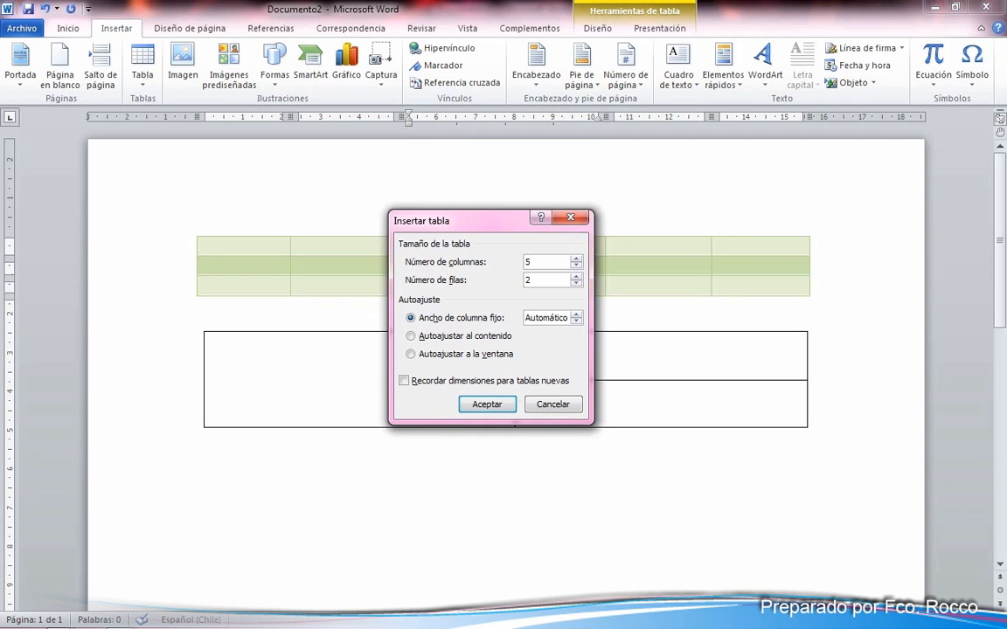
double_click(528, 262)
text(3)
click(486, 405)
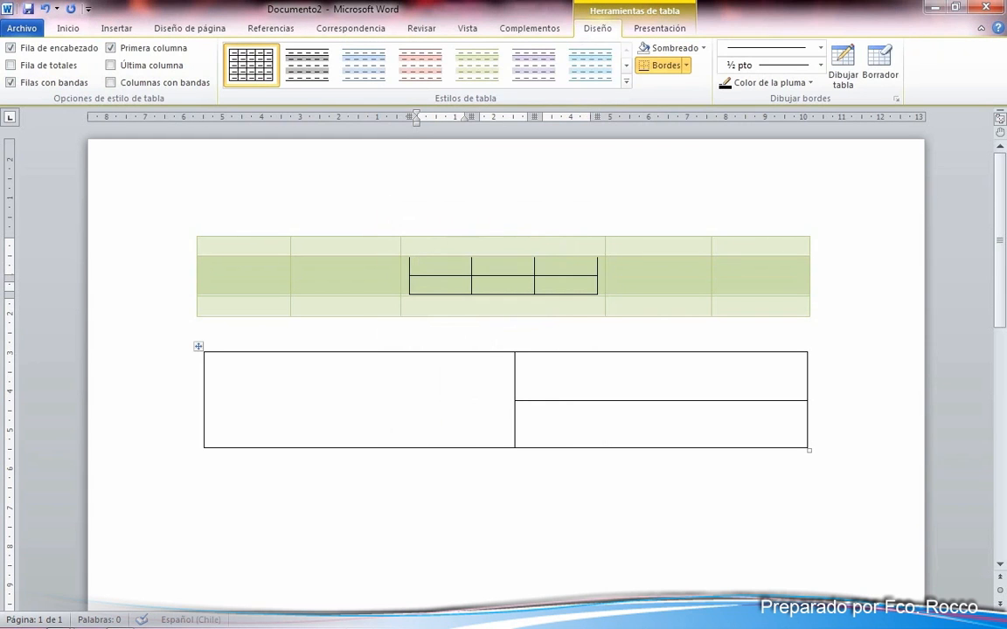
click(487, 404)
click(483, 237)
click(475, 267)
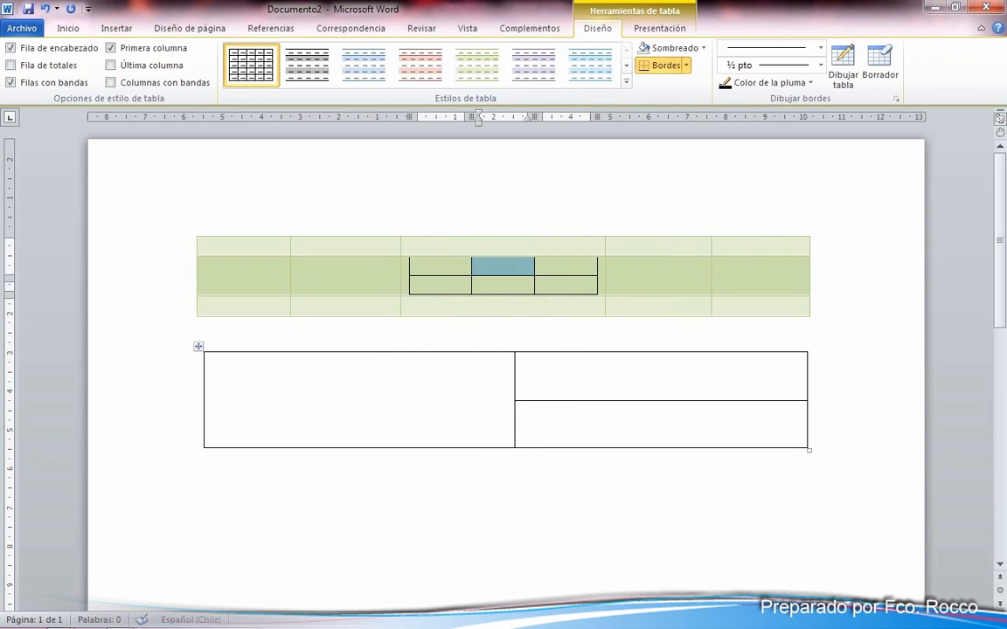
Insert a table with 5 columns and 2 rows below the drawn table, leaving blank space between them
click(207, 458)
key(Return)
key(Return)
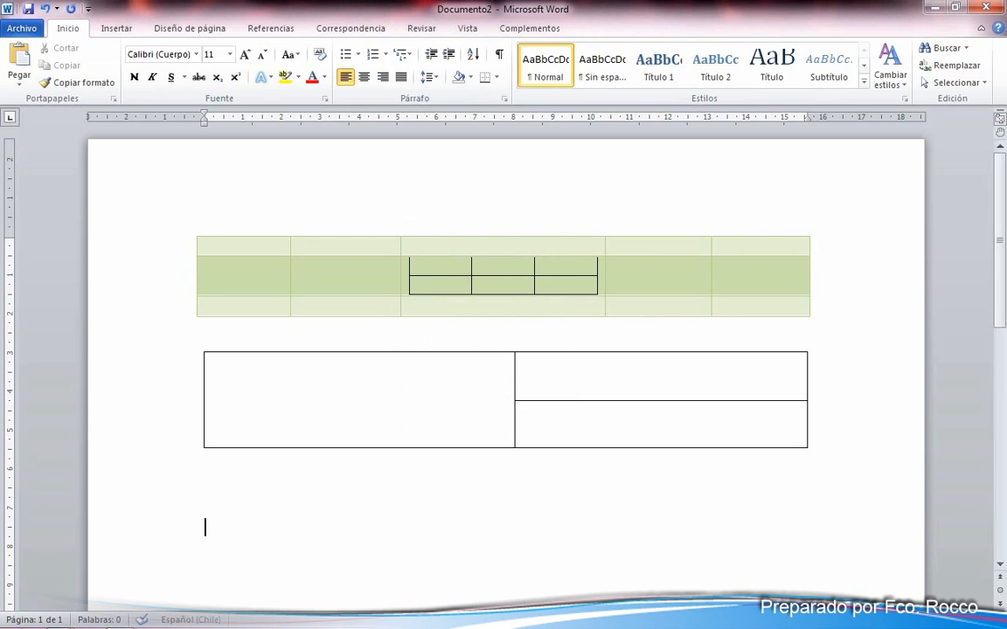
key(BackSpace)
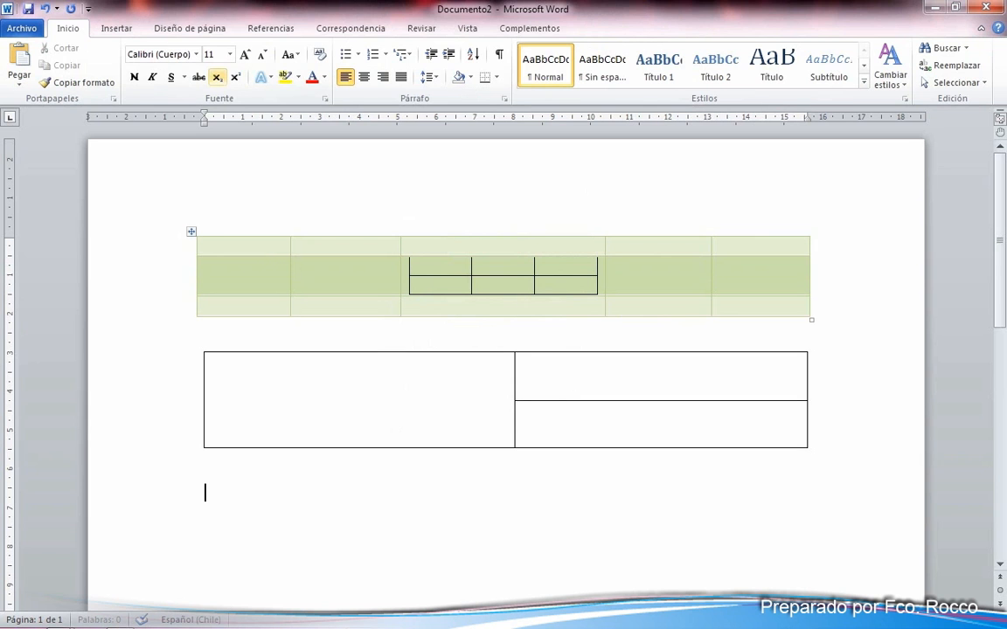
click(116, 28)
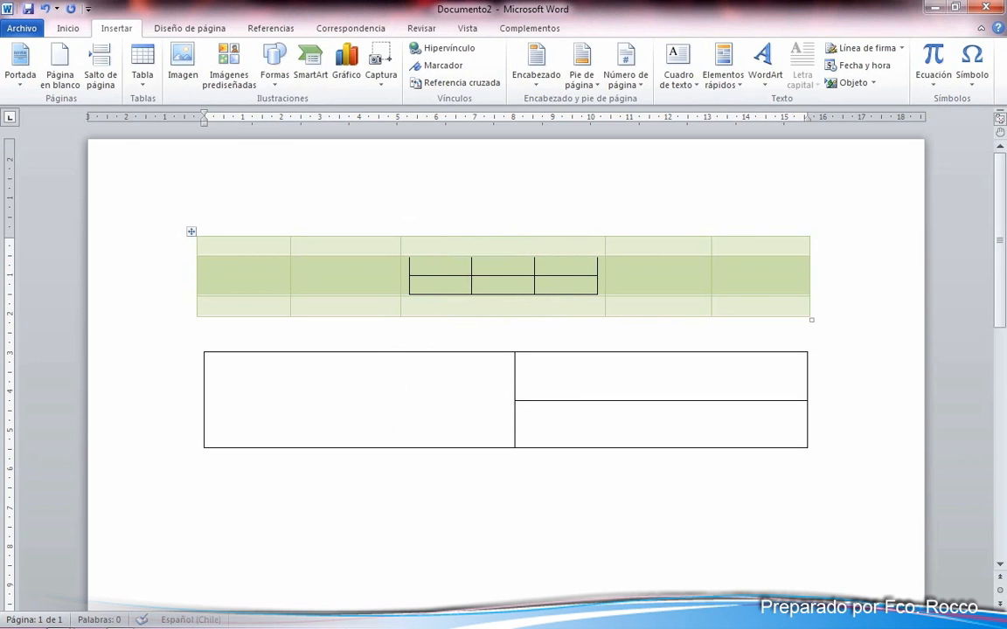
click(142, 65)
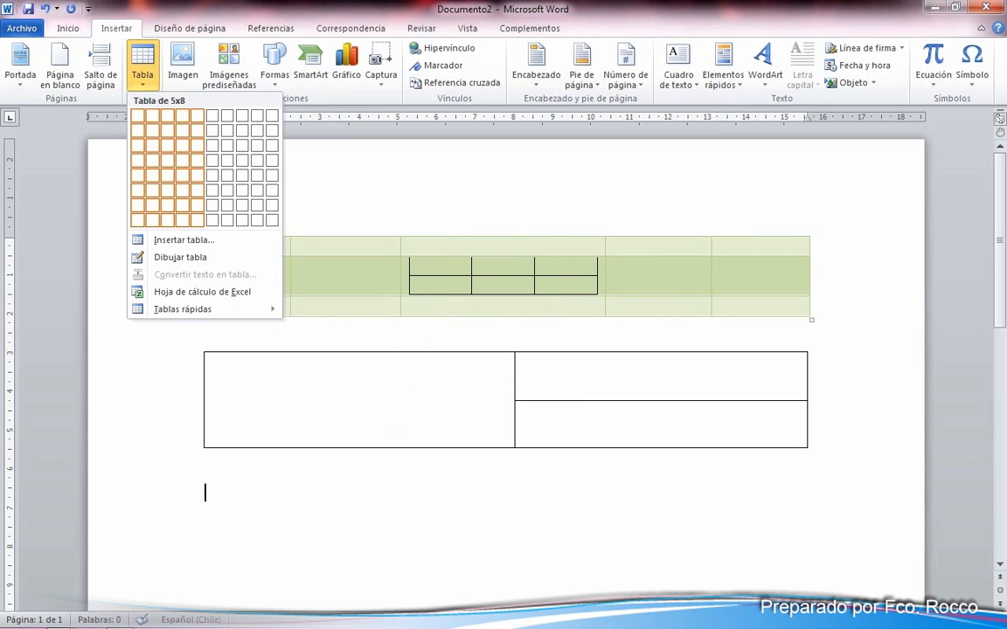
click(183, 239)
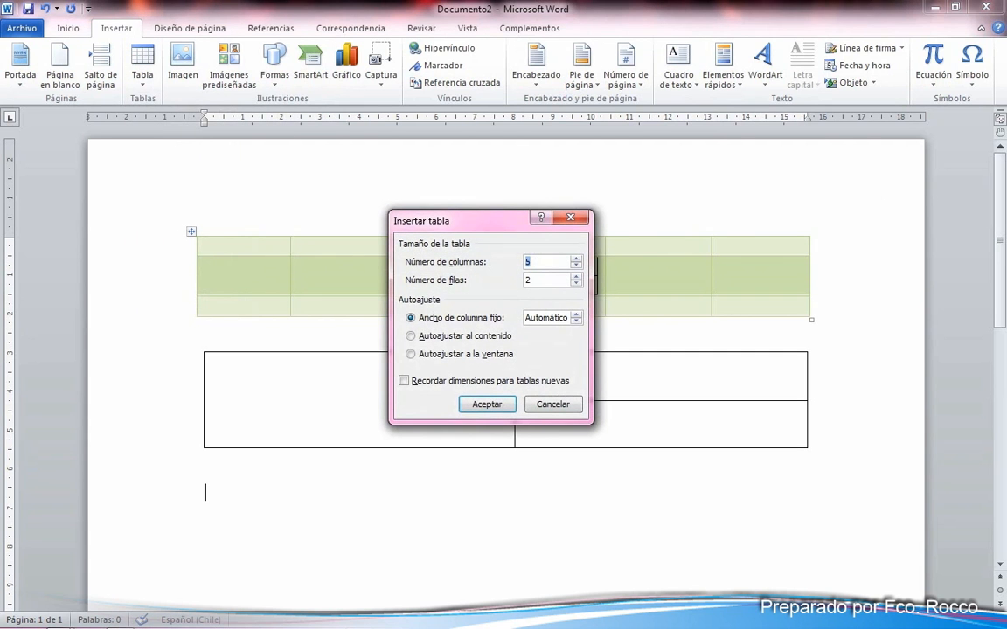
key(Return)
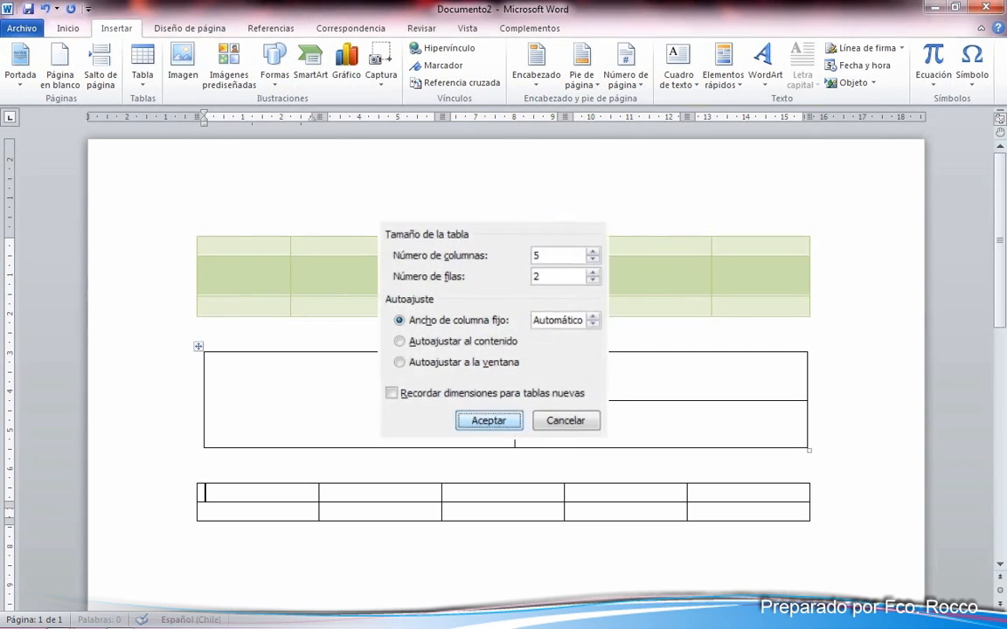
click(206, 458)
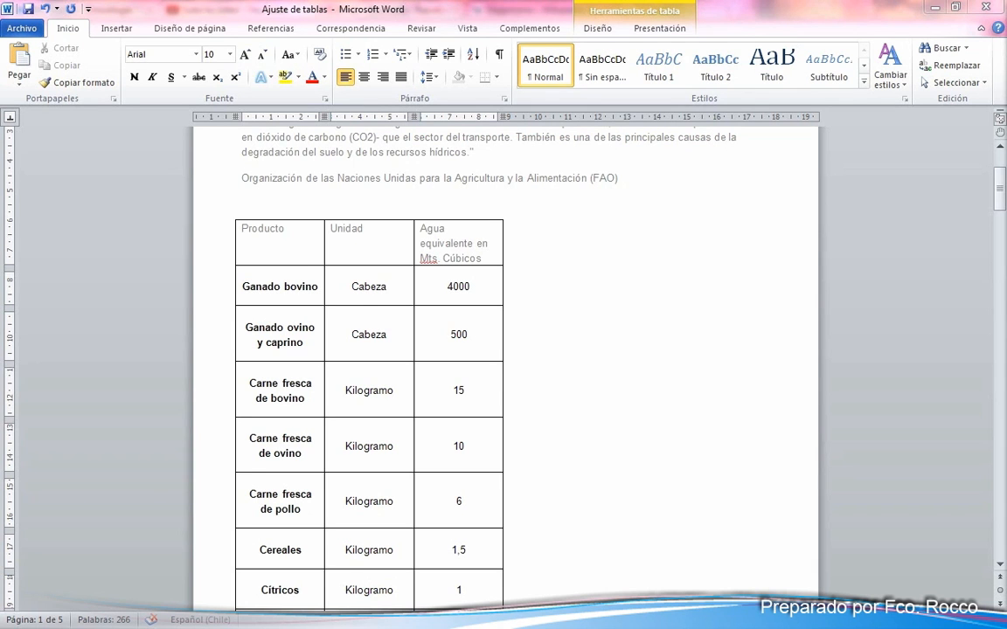
Set the text wrapping of the whole Producto/Unidad table to Alrededor in its table properties
click(277, 219)
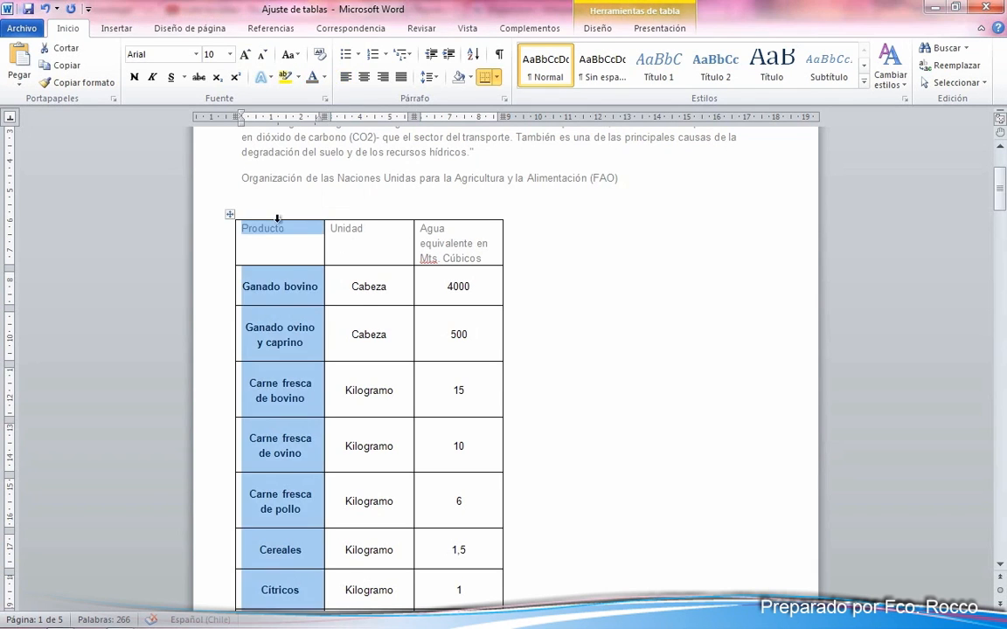
click(229, 215)
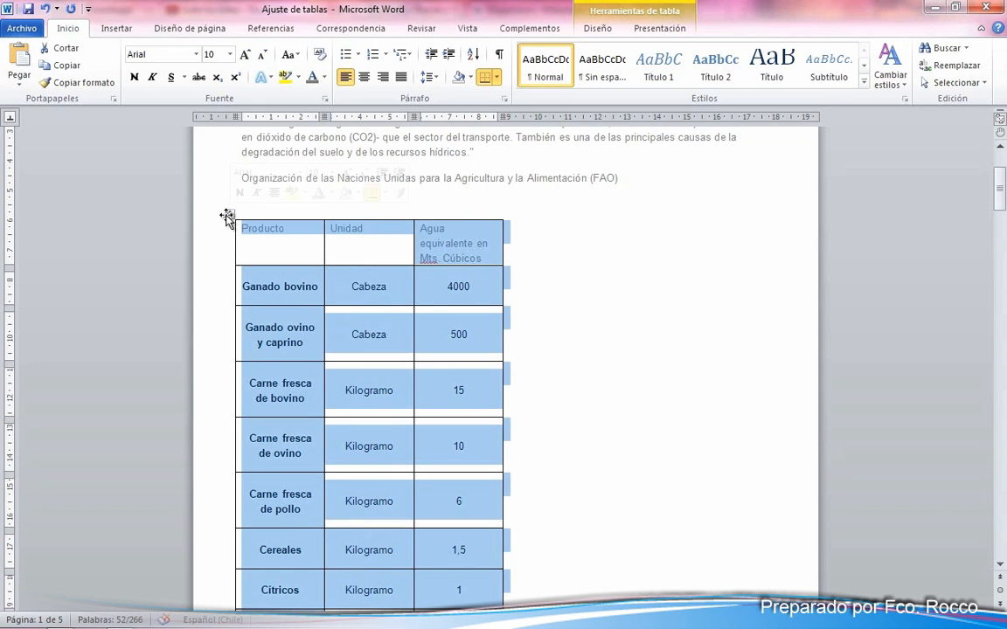
click(661, 30)
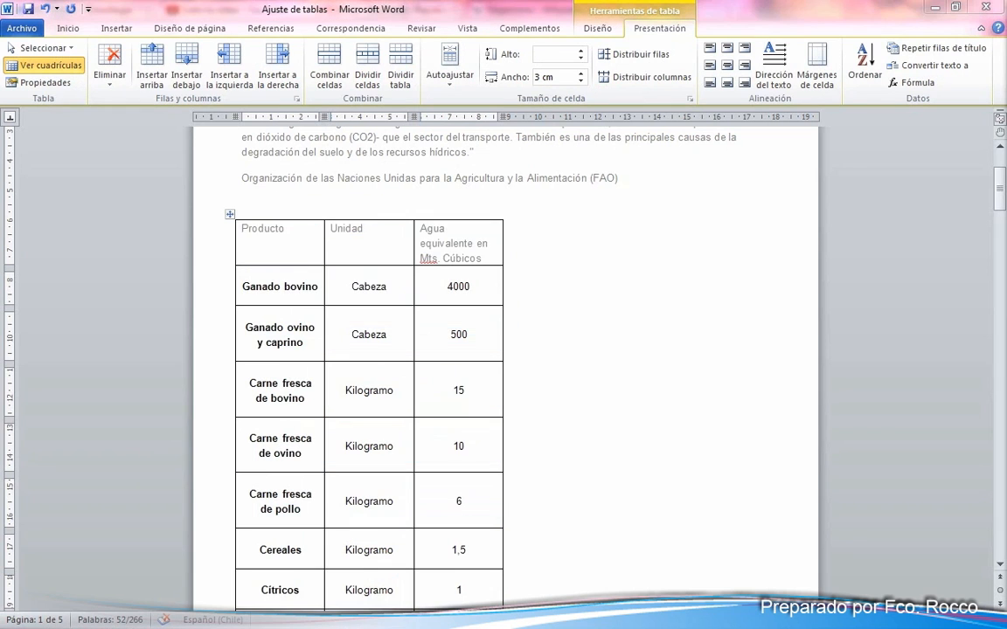
click(230, 215)
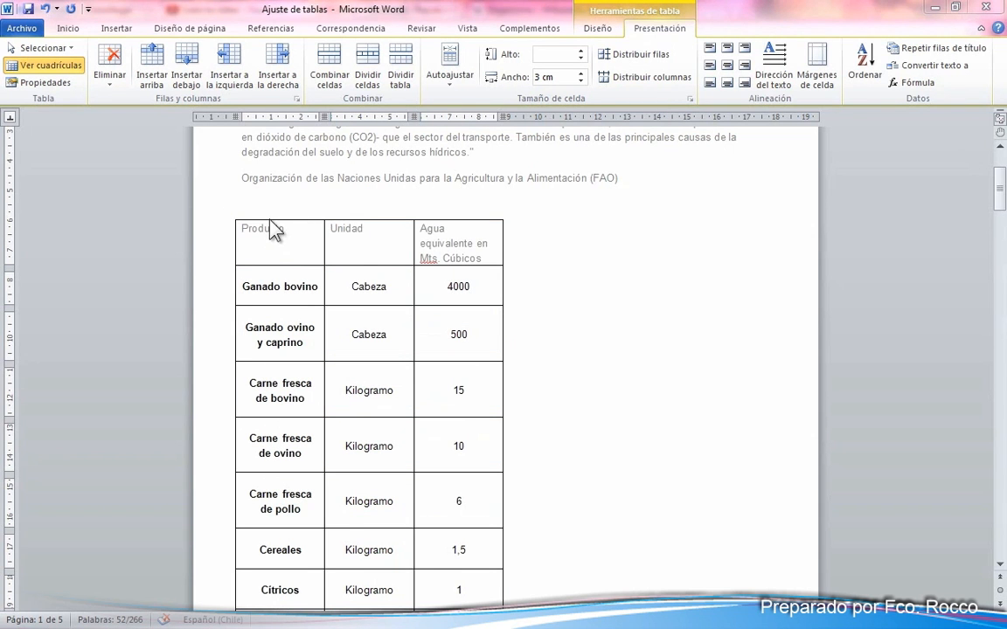
click(232, 218)
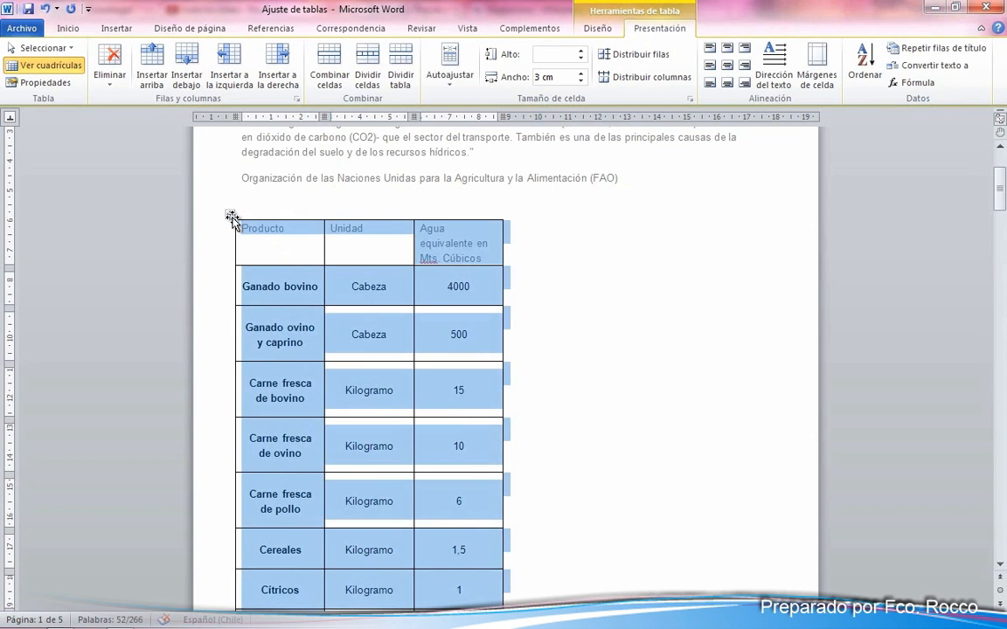
right_click(232, 218)
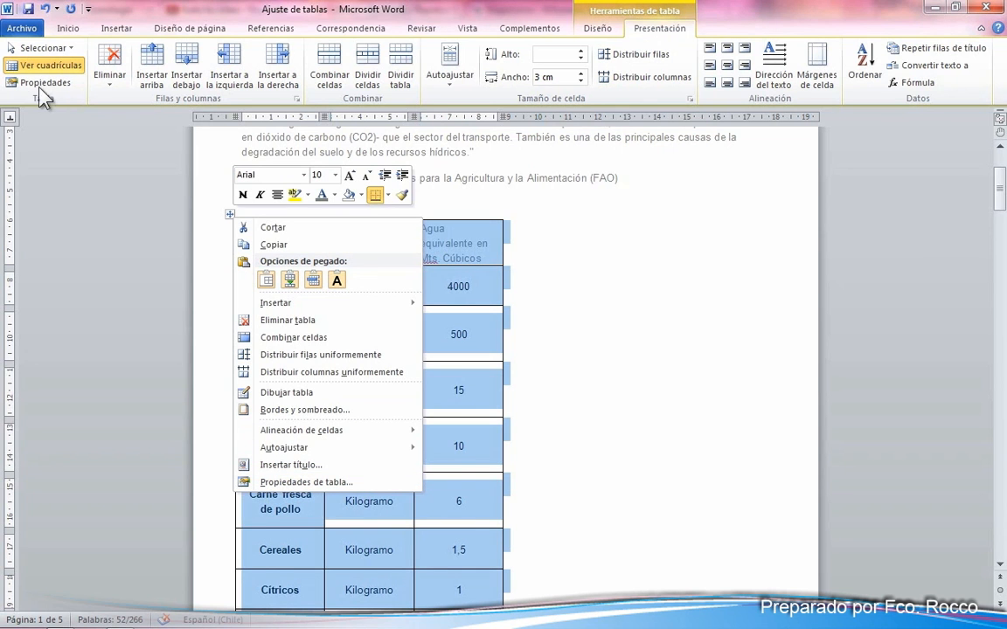
click(299, 482)
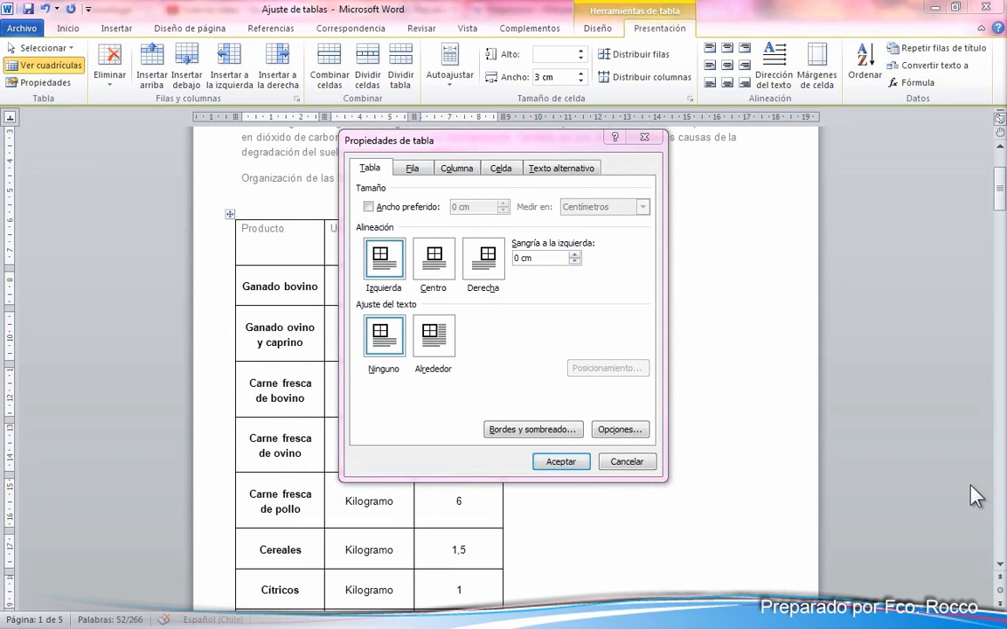
click(437, 341)
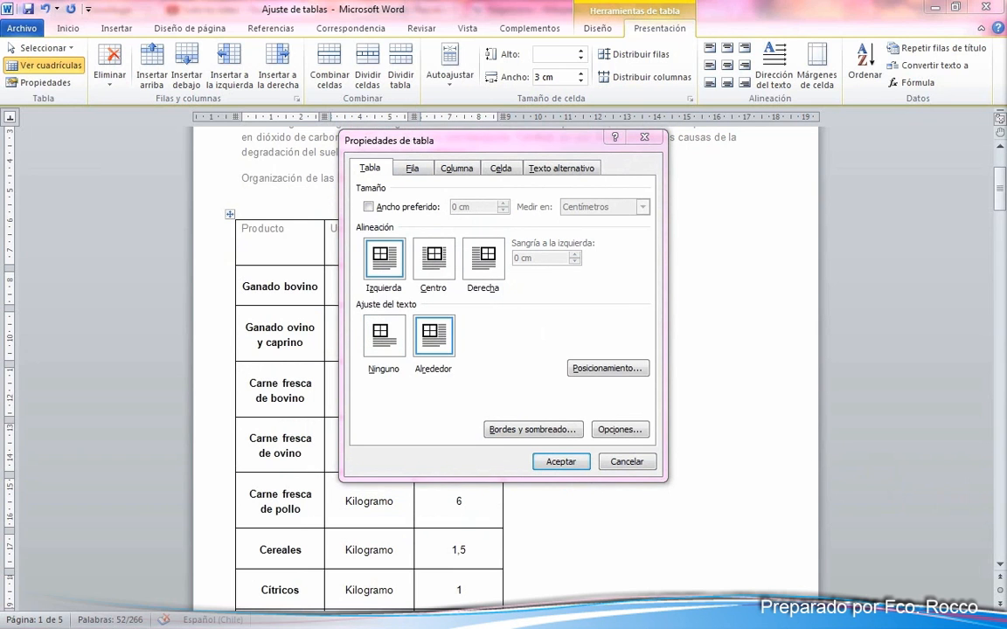
click(435, 335)
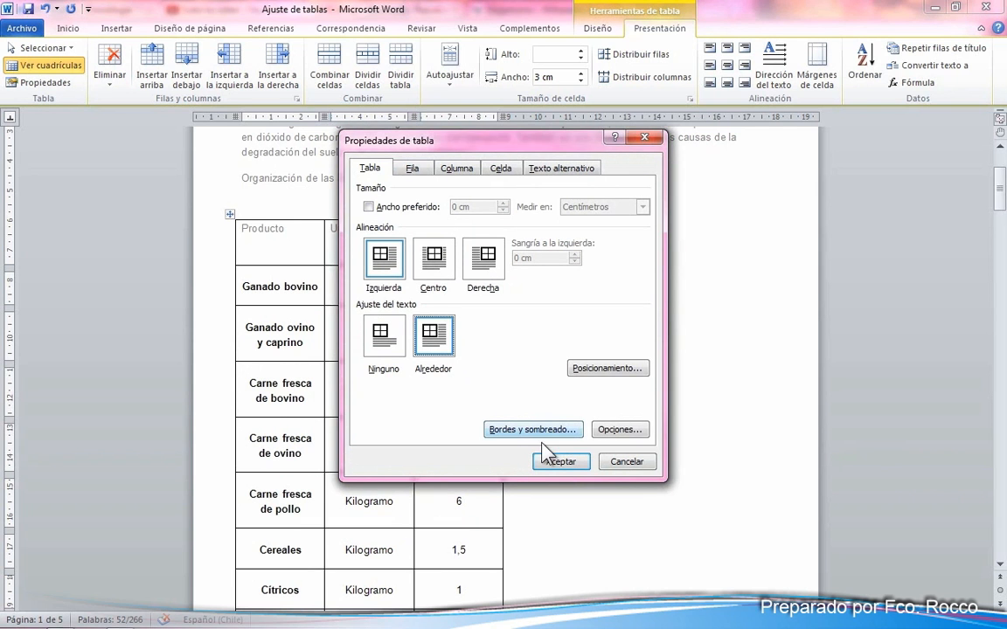
click(562, 462)
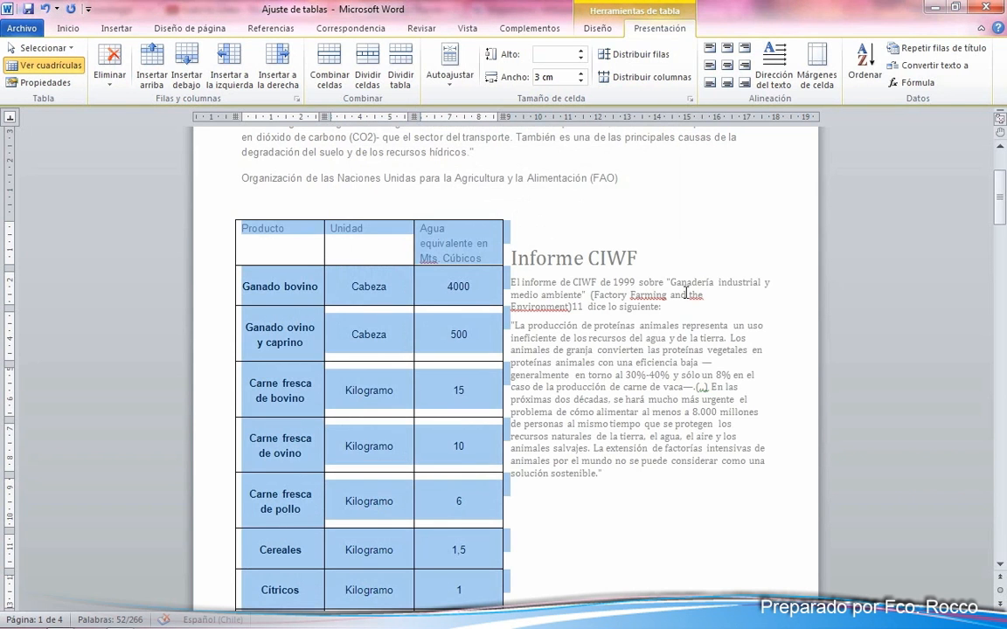
click(717, 230)
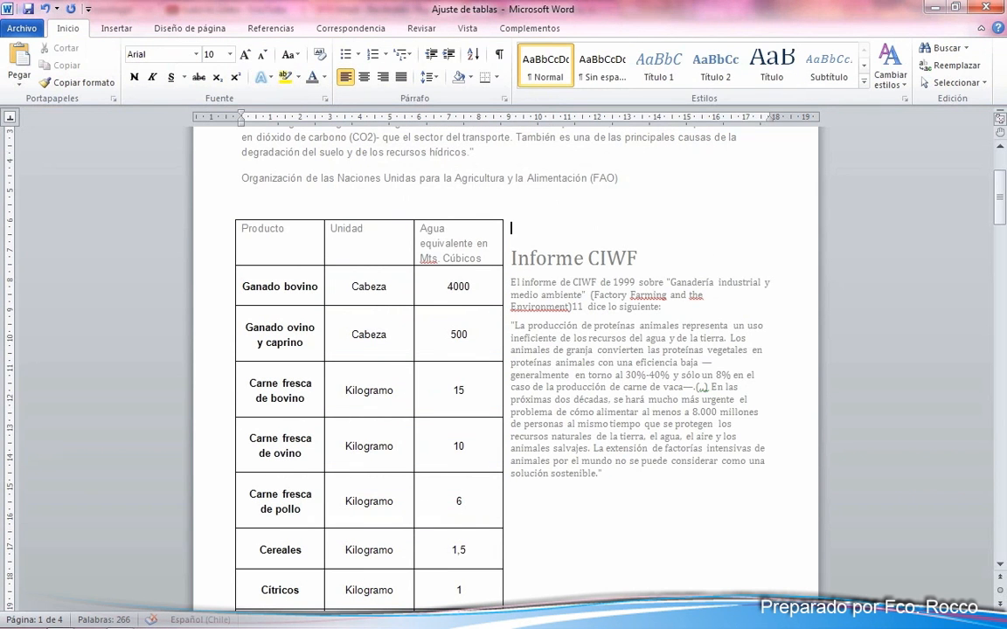
Select the entire Producto/Unidad table beside the Informe CIWF text
scroll(506, 367, up, 1)
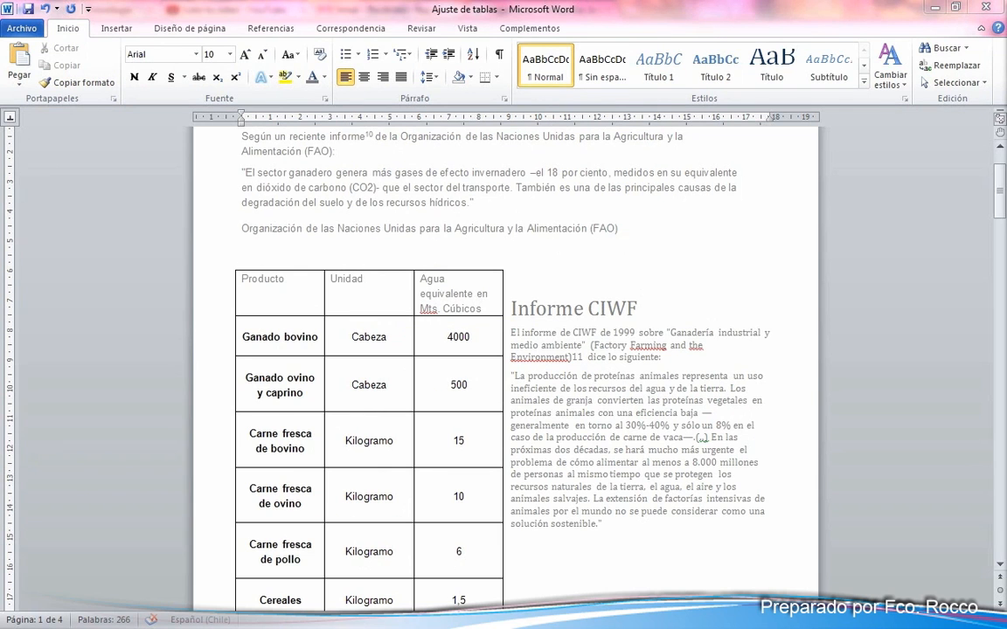
click(252, 256)
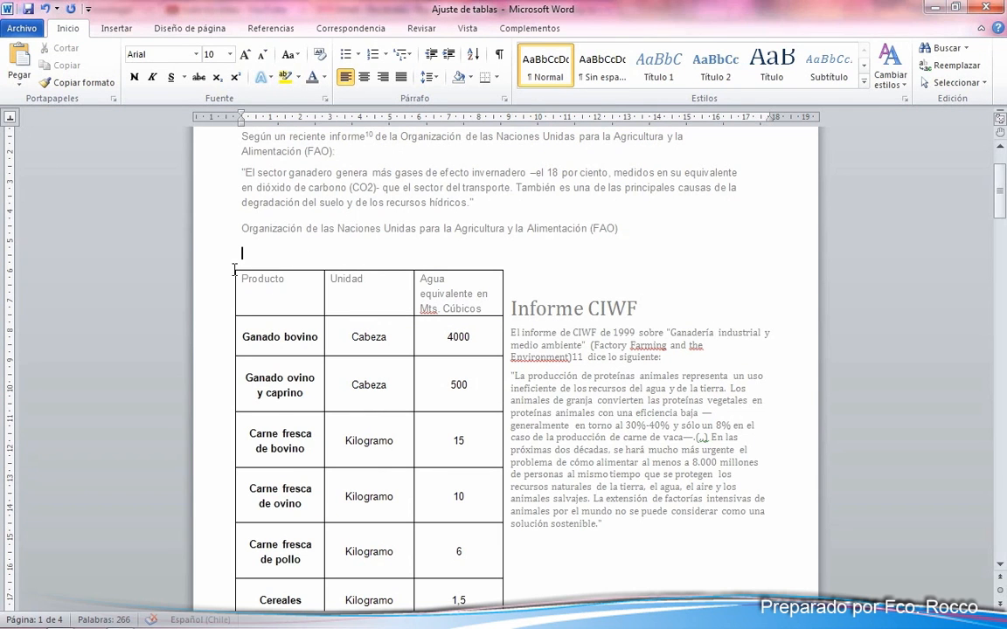
click(231, 267)
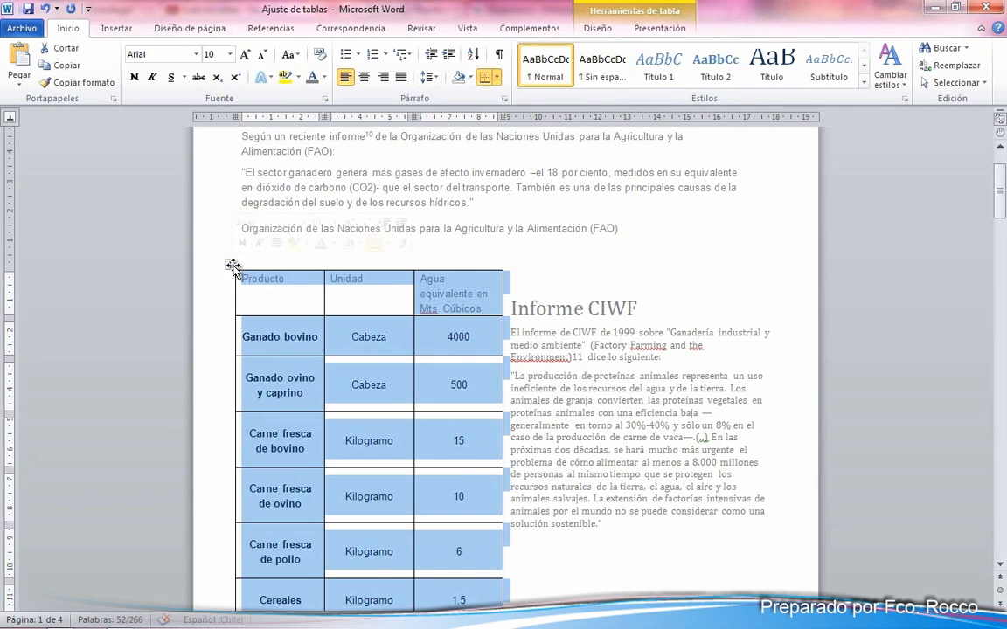
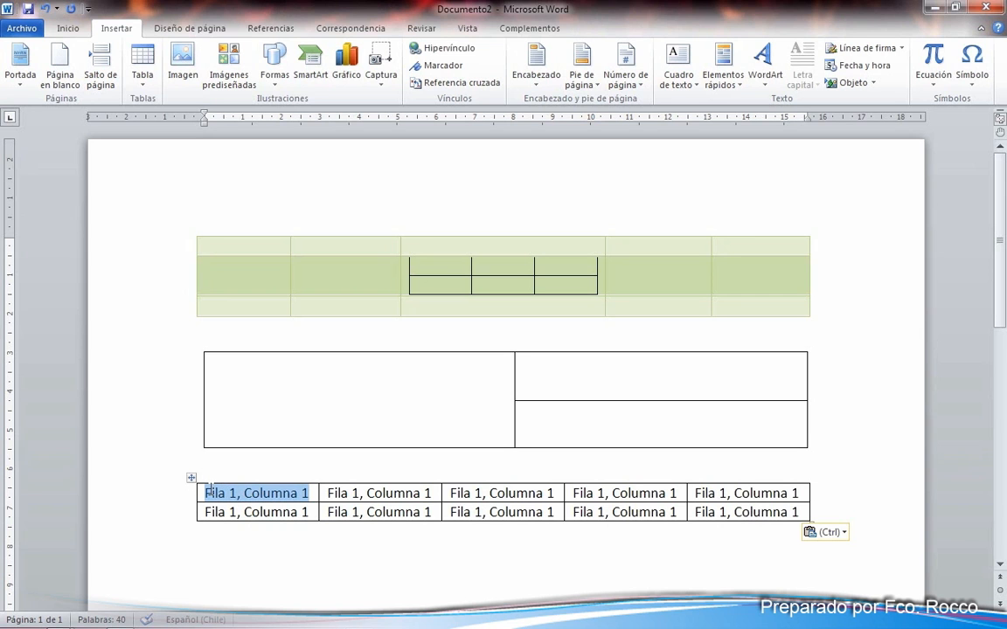
In the five-column table of Documento2, select the text of the second cell in row two, then each full row in turn
drag(430, 516, 329, 513)
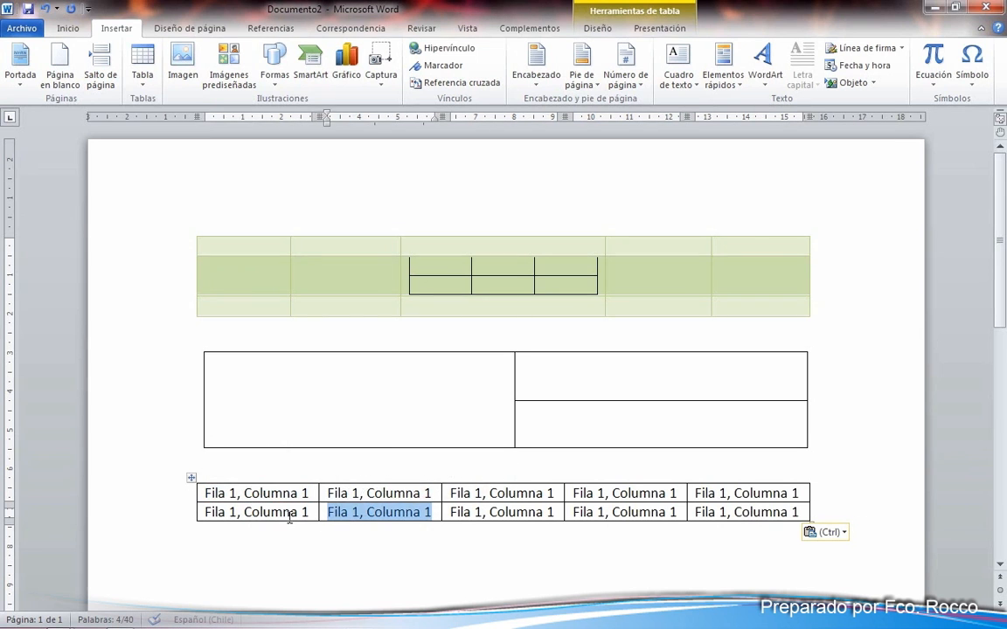
click(181, 494)
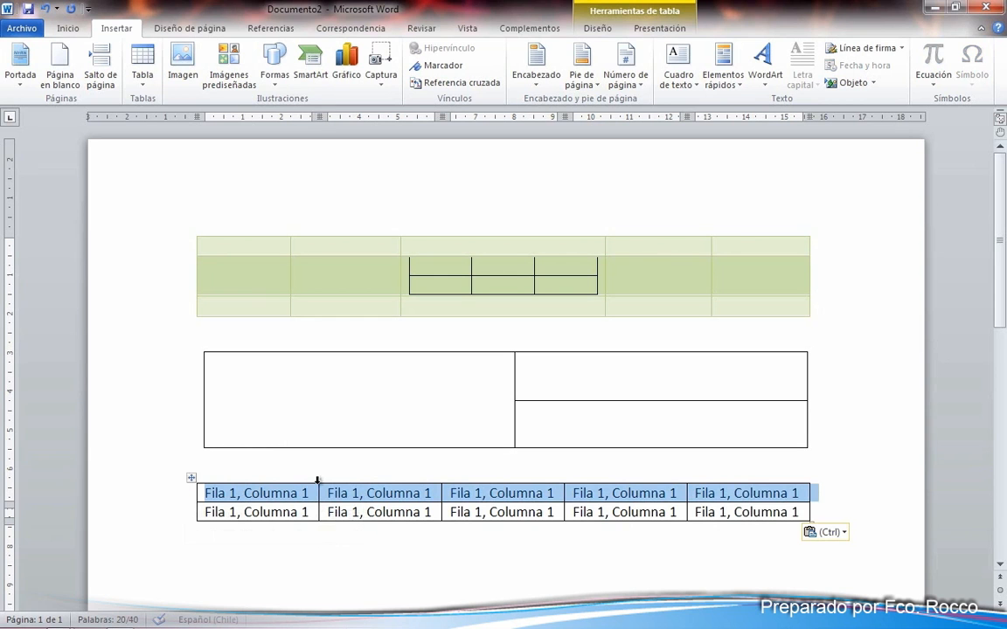
click(185, 513)
click(185, 497)
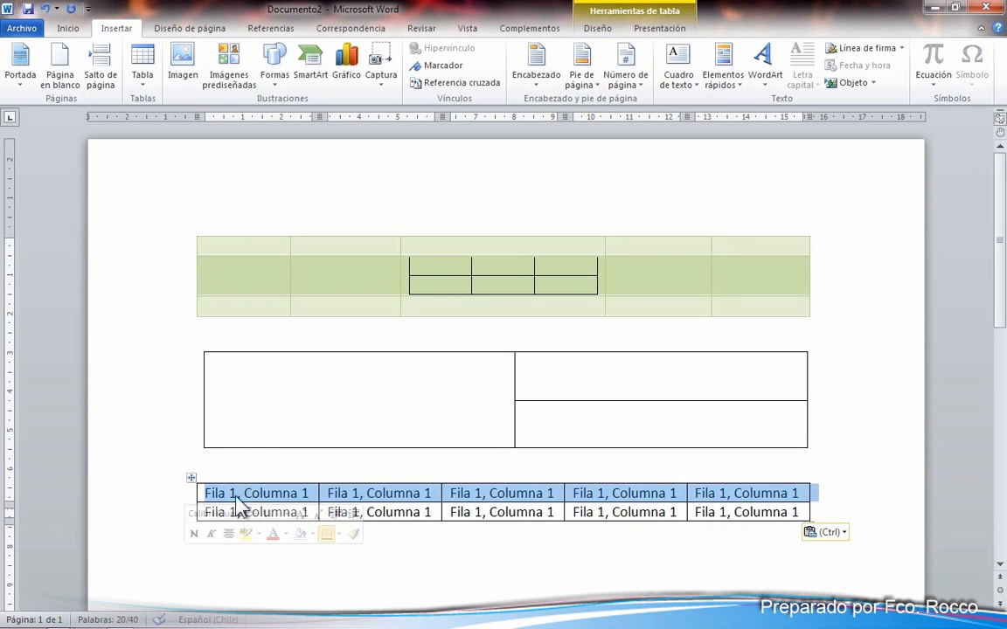
click(263, 495)
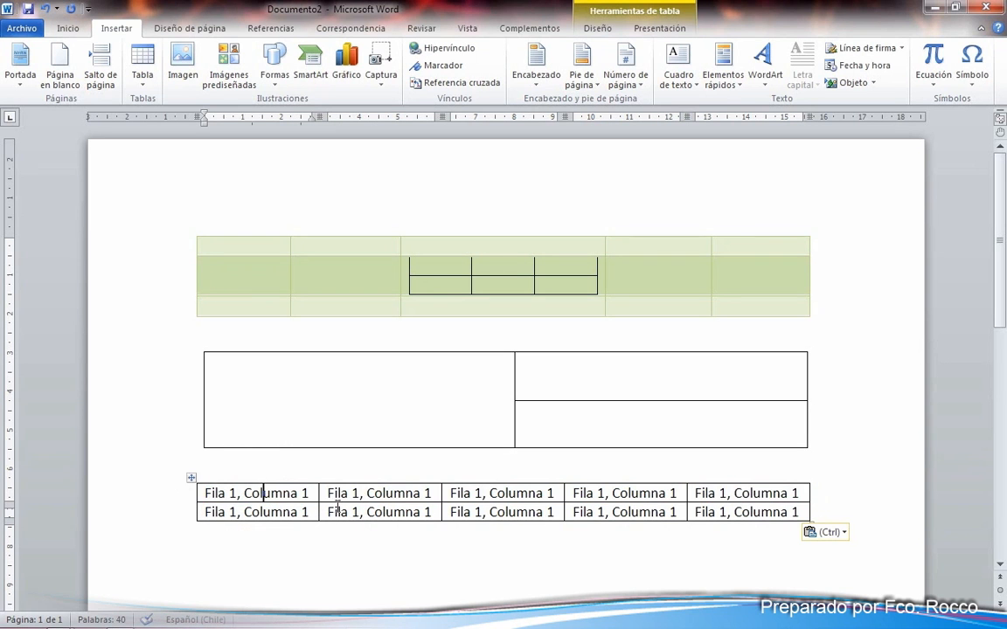
Select the first column of the five-column table, then only the text in its first cell
click(234, 480)
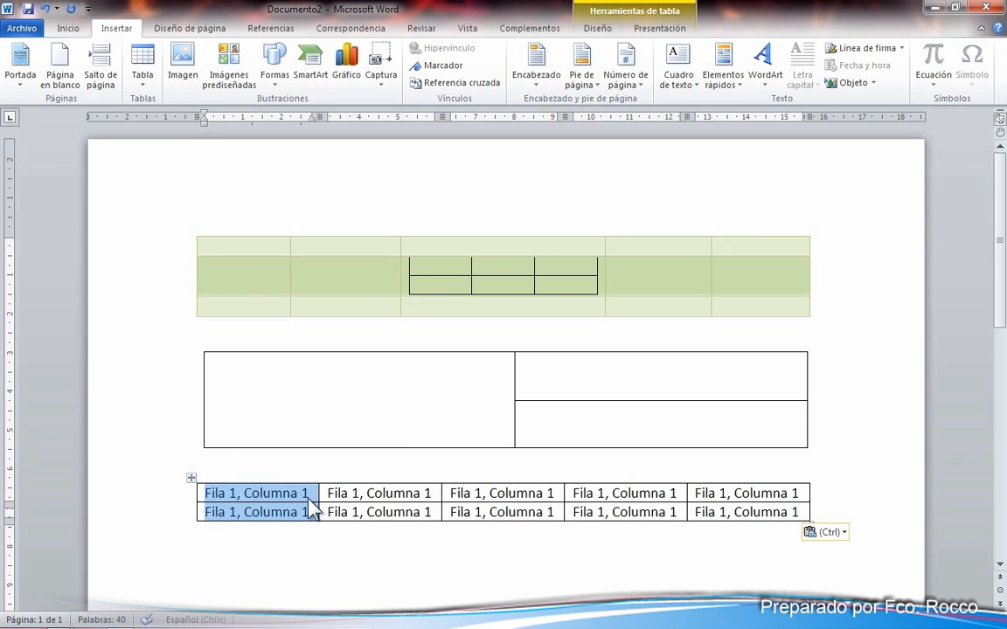
click(314, 494)
drag(313, 494, 214, 494)
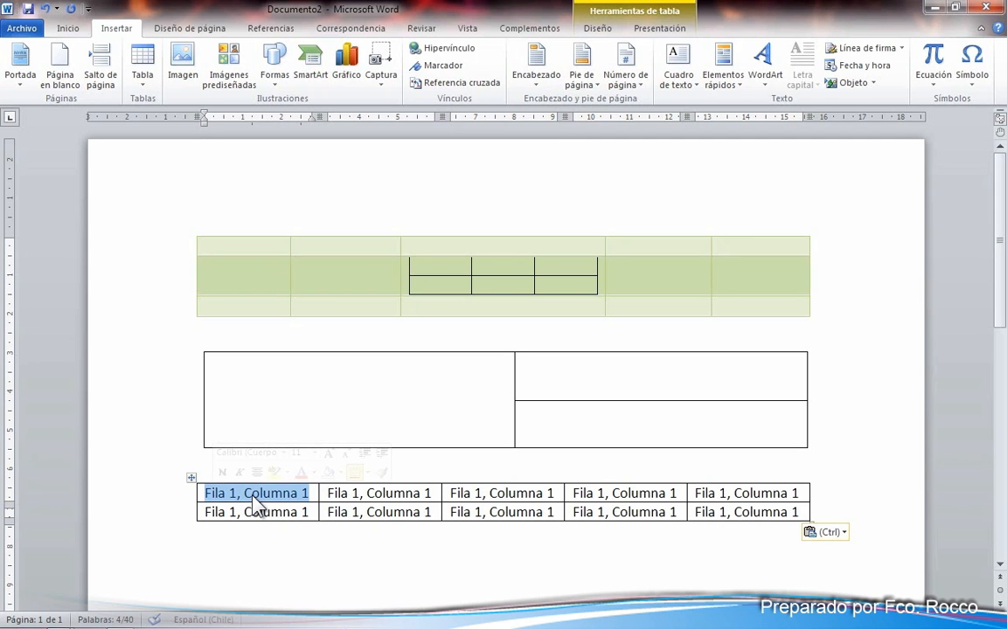
Advance cell by cell past the last cell of the five-column table to add a third row, ending in the new row's first cell
key(Tab)
key(Tab)
key(Tab)
key(Tab)
key(Tab)
key(Tab)
key(Tab)
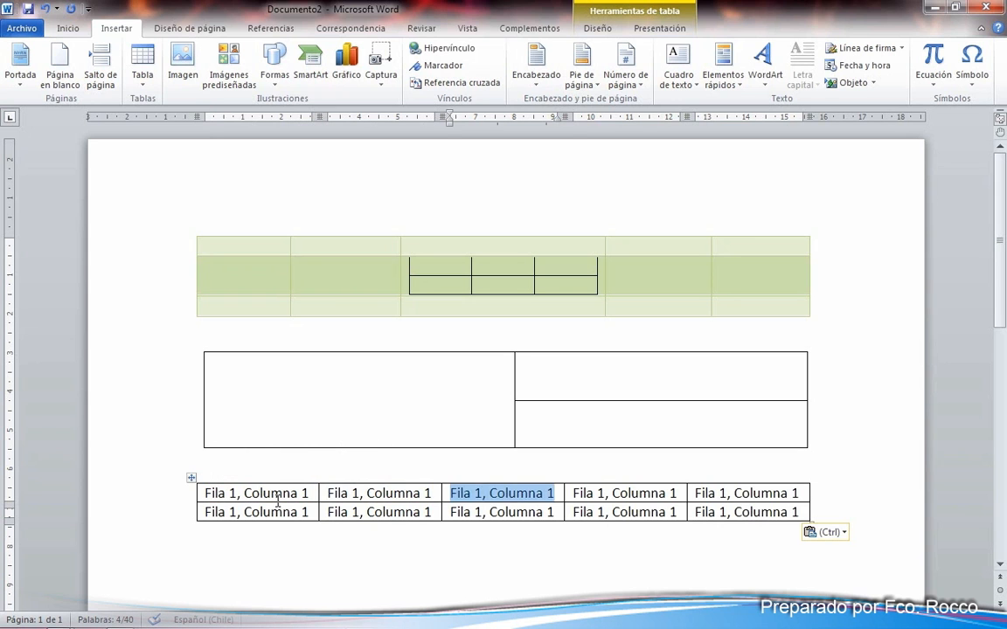
key(Tab)
key(Tab)
key(Tab)
key(Tab)
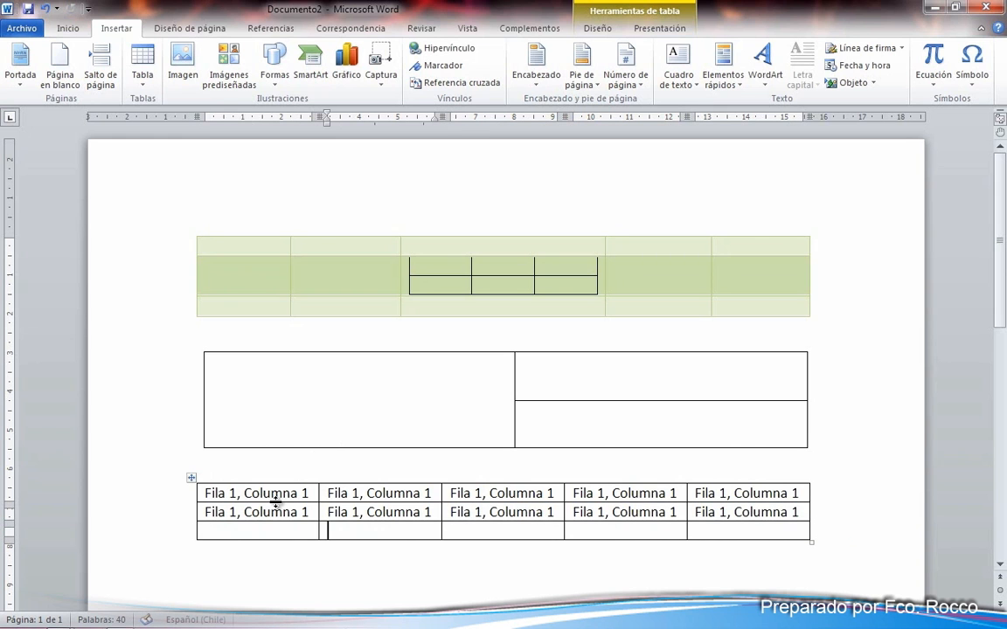
key(Tab)
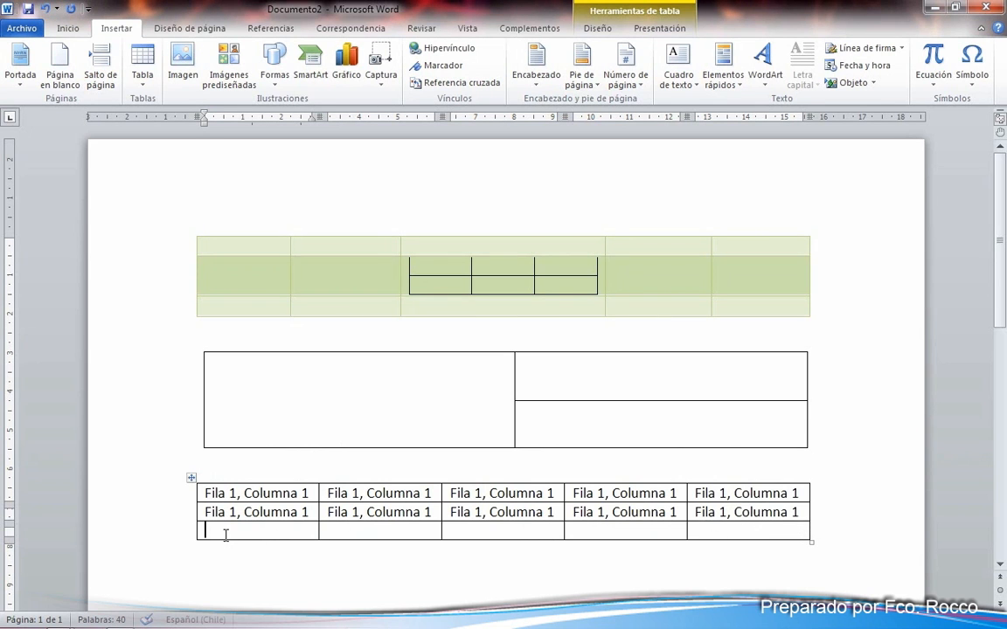
Add a fourth row to the five-column table by advancing past the last cell of the third row
key(Tab)
key(Tab)
key(Tab)
key(Tab)
key(Tab)
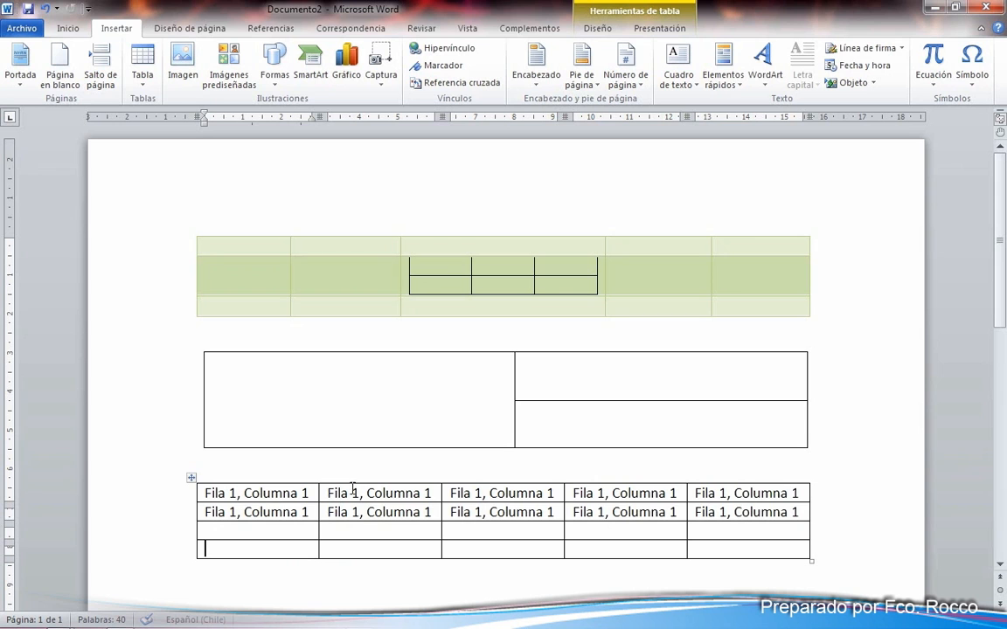
Renumber the first-row labels in the second to fifth cells as Columna 2, Columna 3, Columna 4 and Columna 5
double_click(427, 493)
text(2)
double_click(553, 493)
text(3)
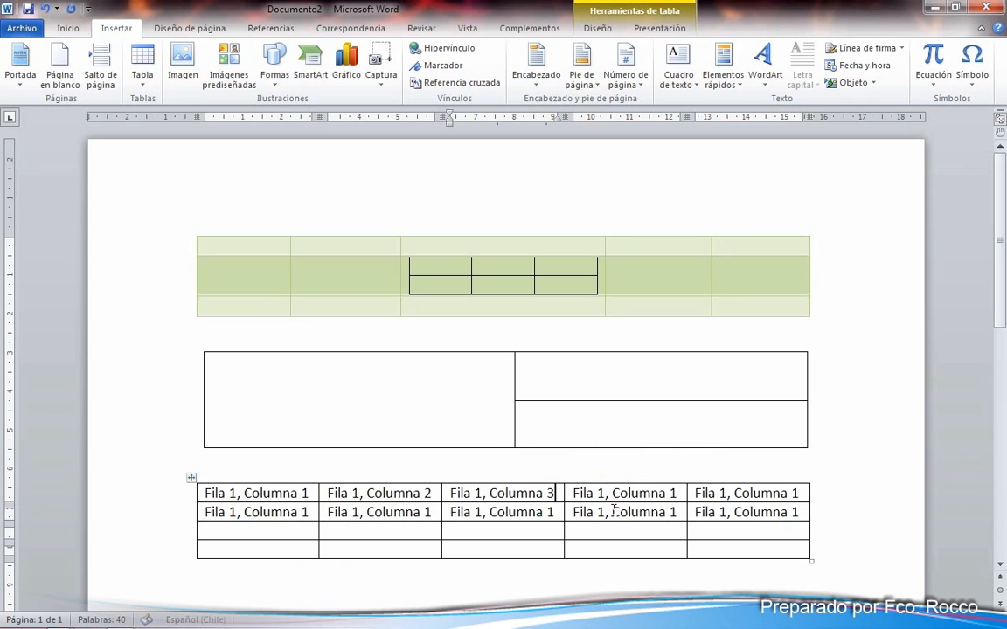
double_click(676, 493)
text(4)
double_click(798, 493)
text(5)
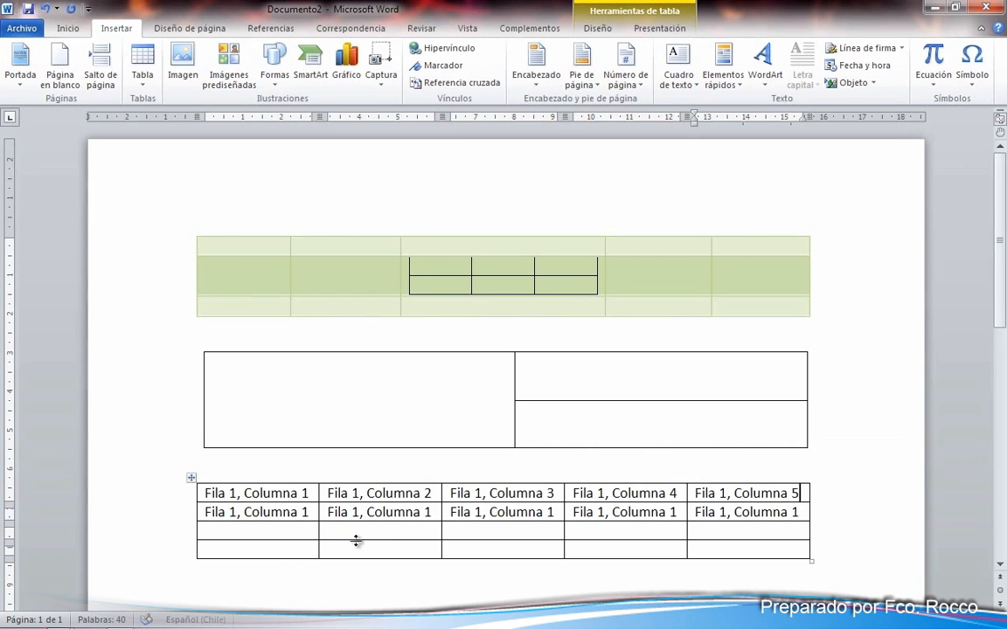
Change the first three labels of the second row to "Fila 2, Columna 1", "Fila 2, Columna 2" and "Fila 2, Columna 3"
double_click(235, 513)
text(2)
double_click(357, 512)
text(2)
double_click(429, 512)
text(22)
key(BackSpace)
text(3)
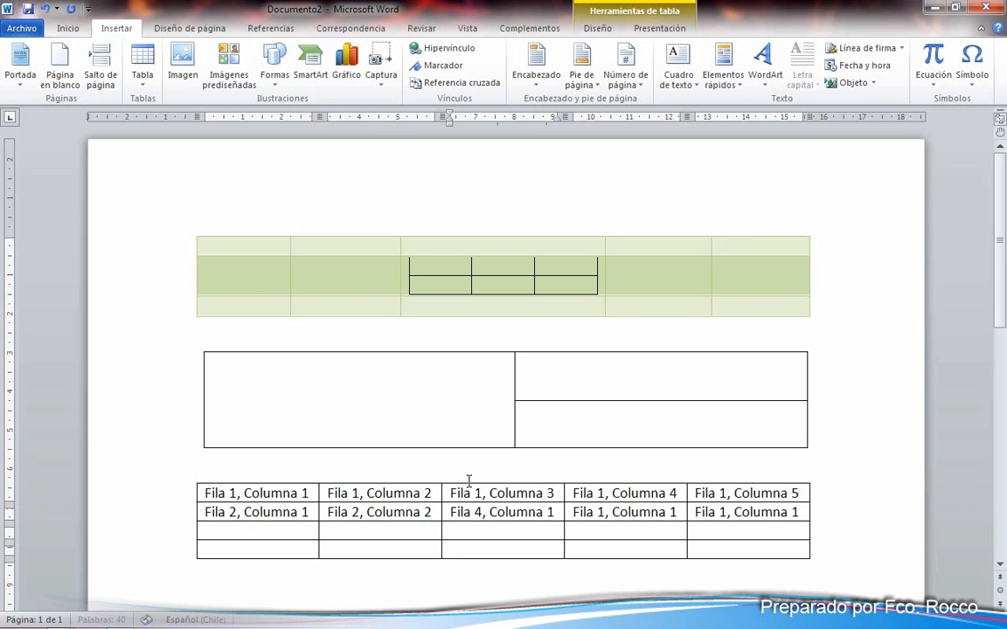
double_click(549, 512)
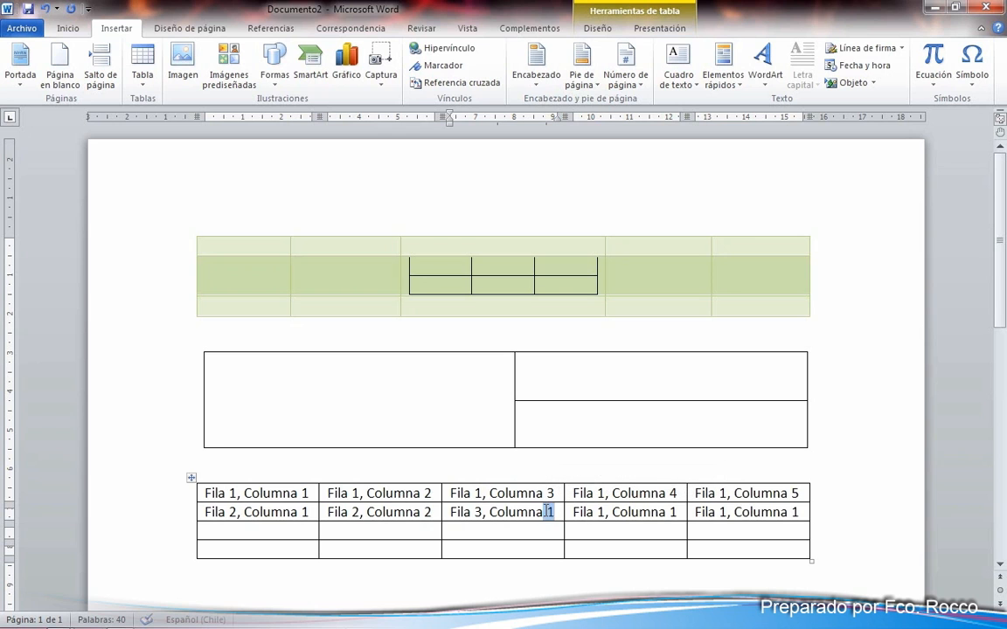
text(3)
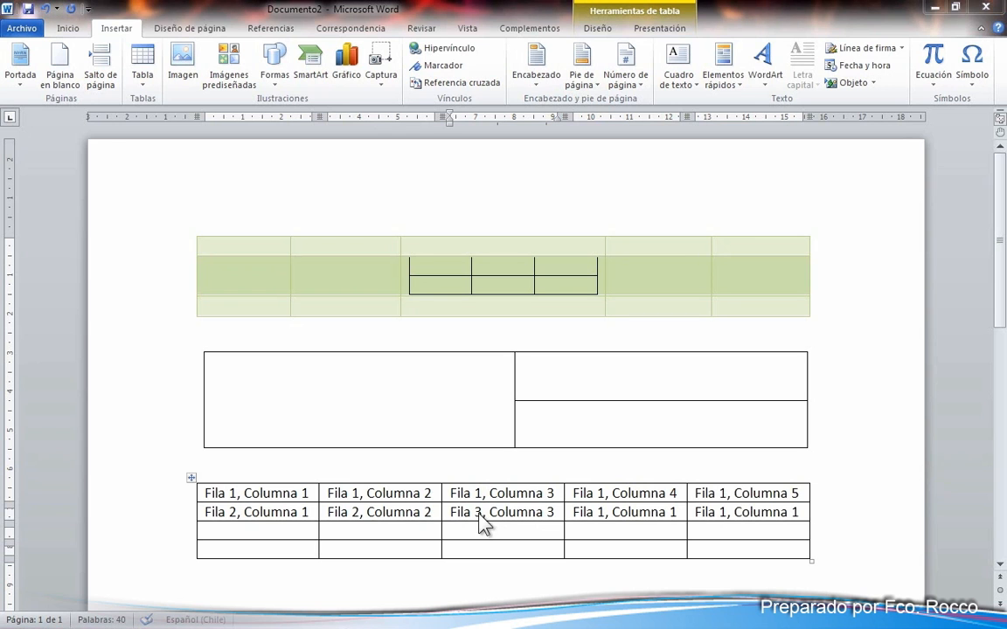
text(2)
Change the last two labels of the second row to "Fila 2, Columna 4" and "Fila 2, Columna 5"
double_click(603, 512)
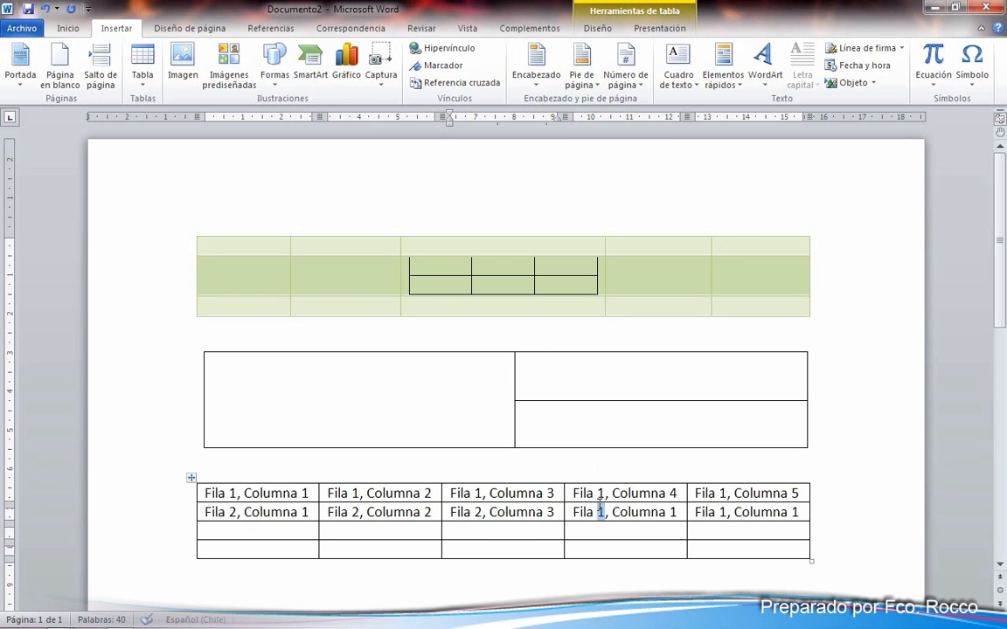
text(2)
double_click(672, 512)
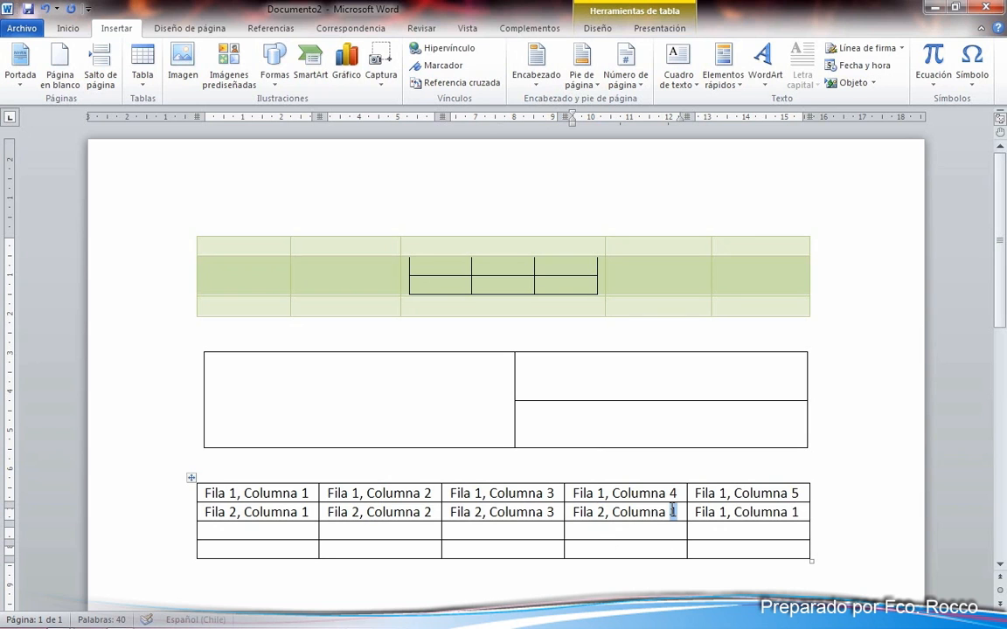
text(4)
text(2)
double_click(795, 513)
text(5)
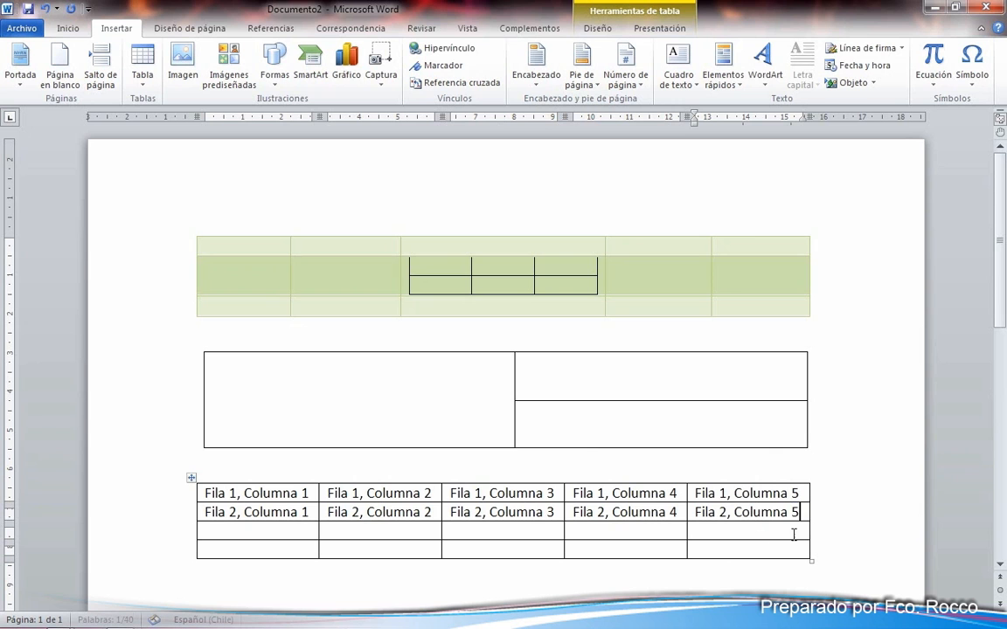
Try to insert a new row from the end-of-row mark of the third row
click(833, 527)
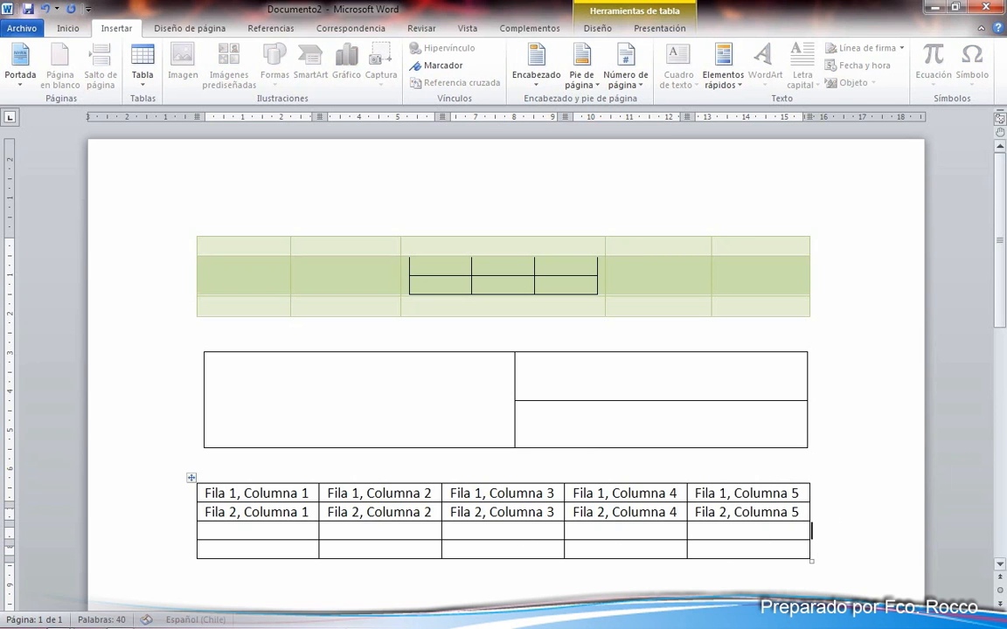
key(Return)
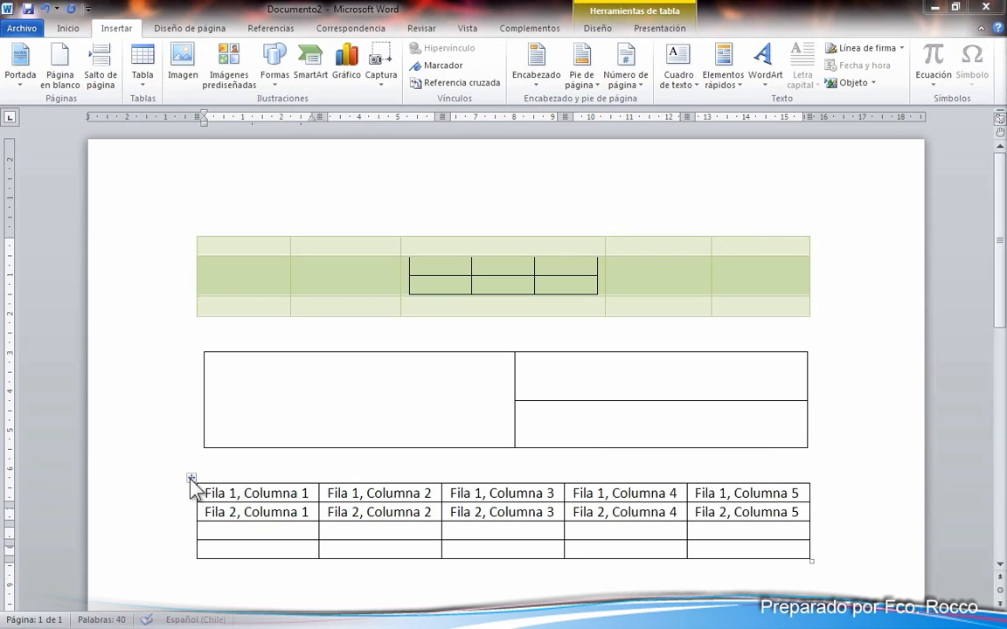
Select each of the five columns of the lower labelled table, one after another from first to fifth
key(Tab)
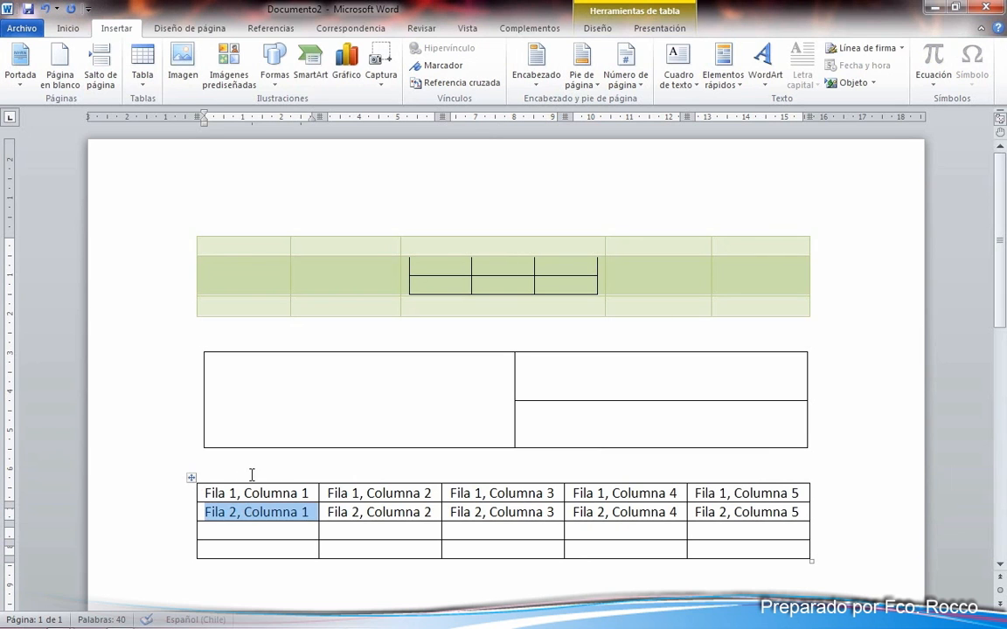
click(252, 474)
click(254, 482)
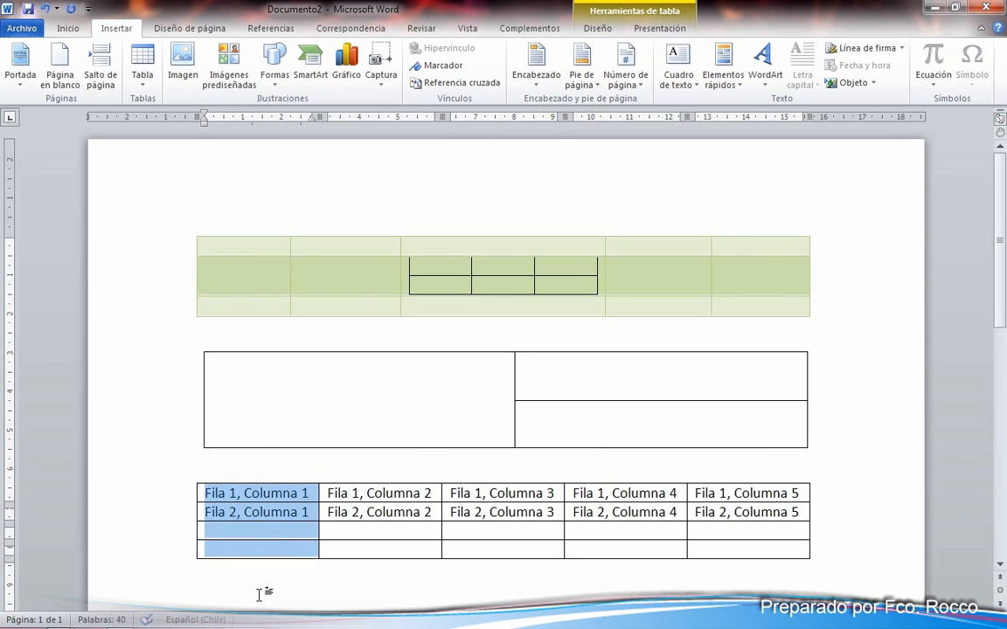
click(382, 475)
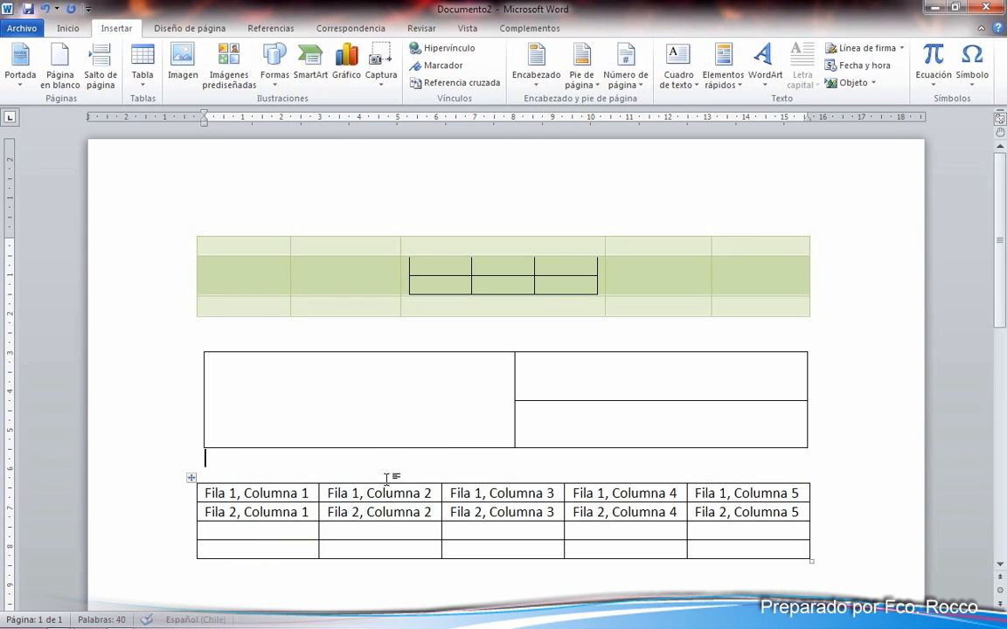
click(389, 481)
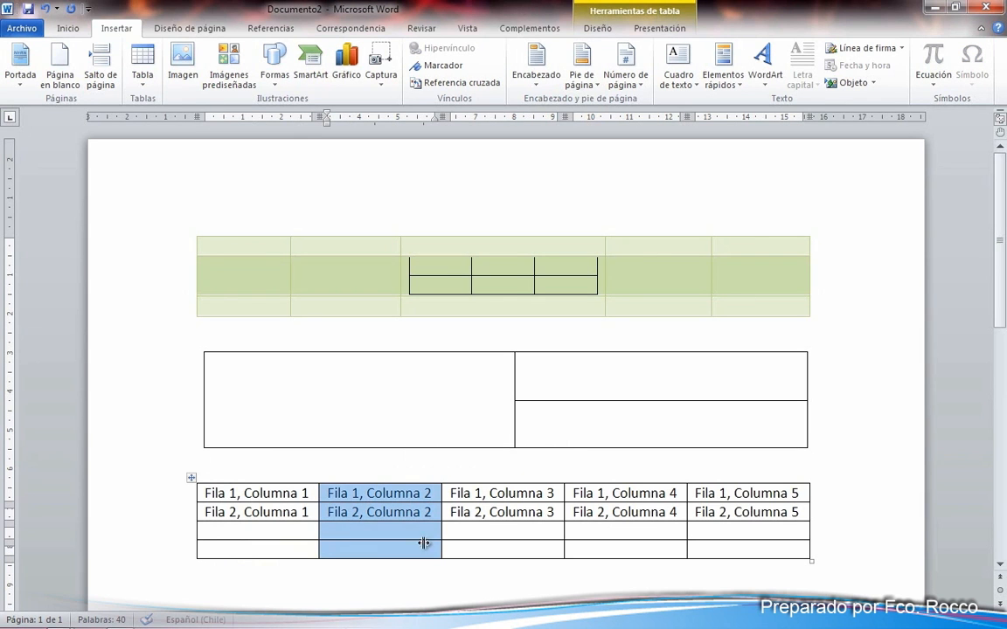
click(502, 480)
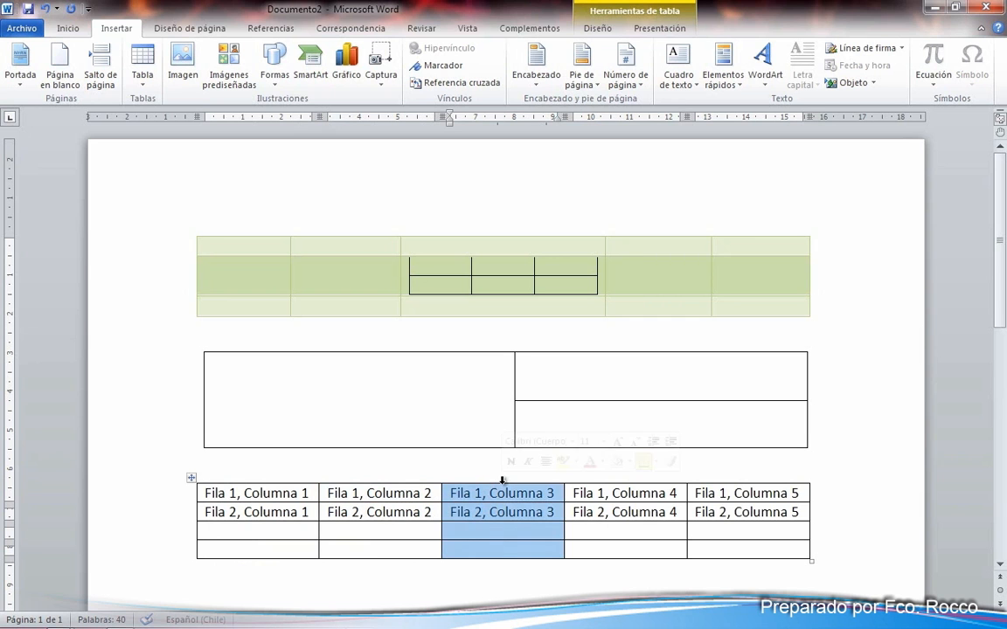
click(617, 480)
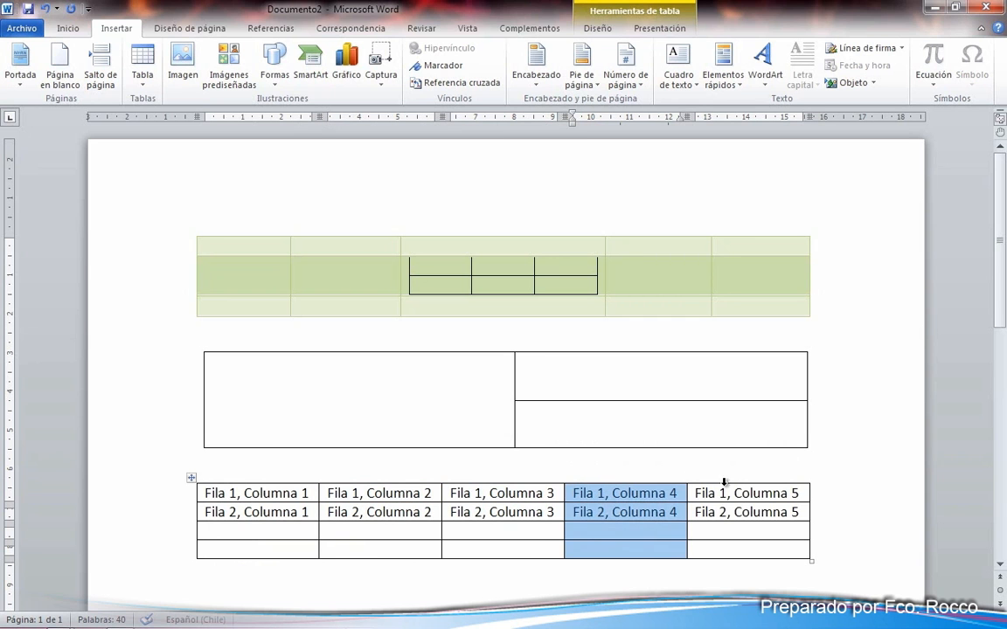
click(736, 479)
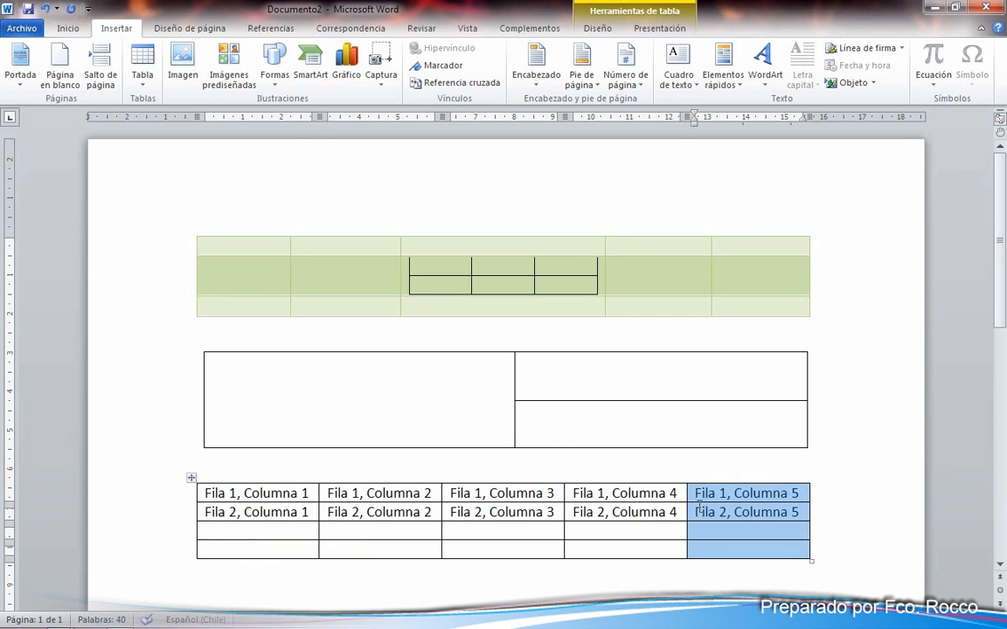
Select each of the four rows of the lower table in turn, finishing with the second row
click(177, 497)
click(177, 514)
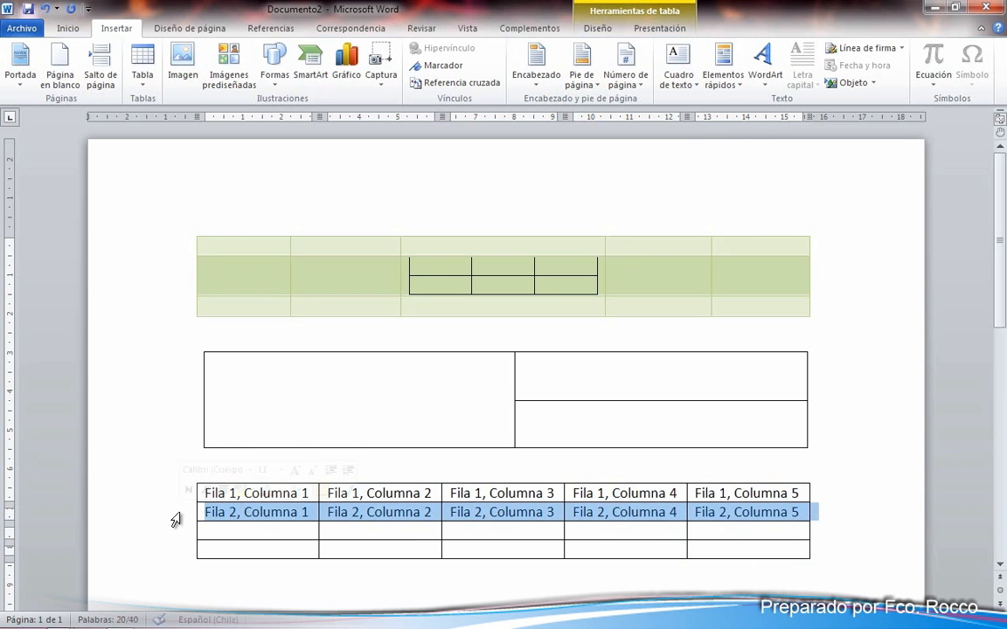
click(178, 532)
click(180, 549)
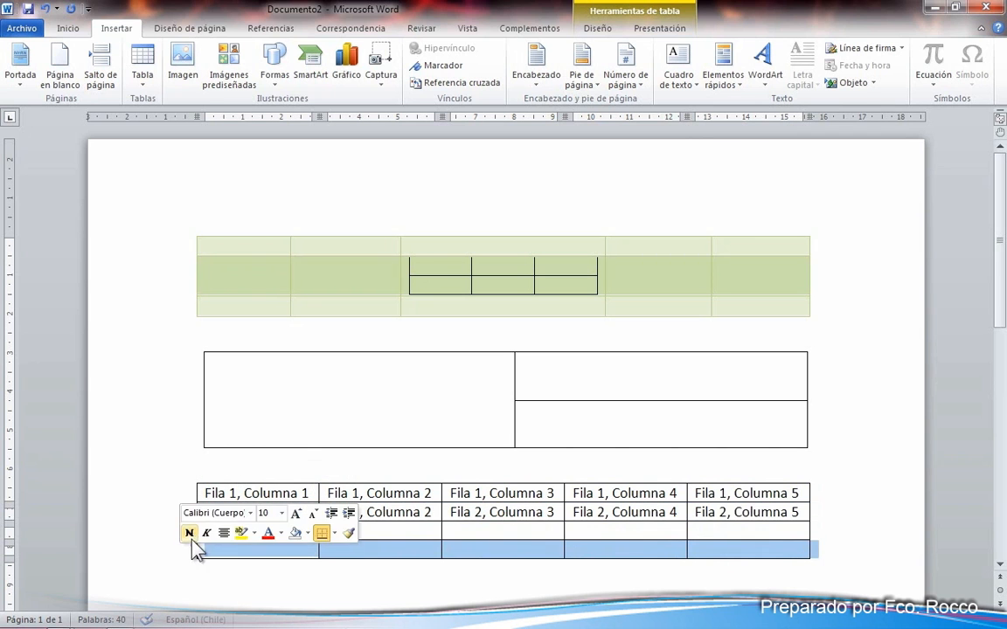
click(177, 513)
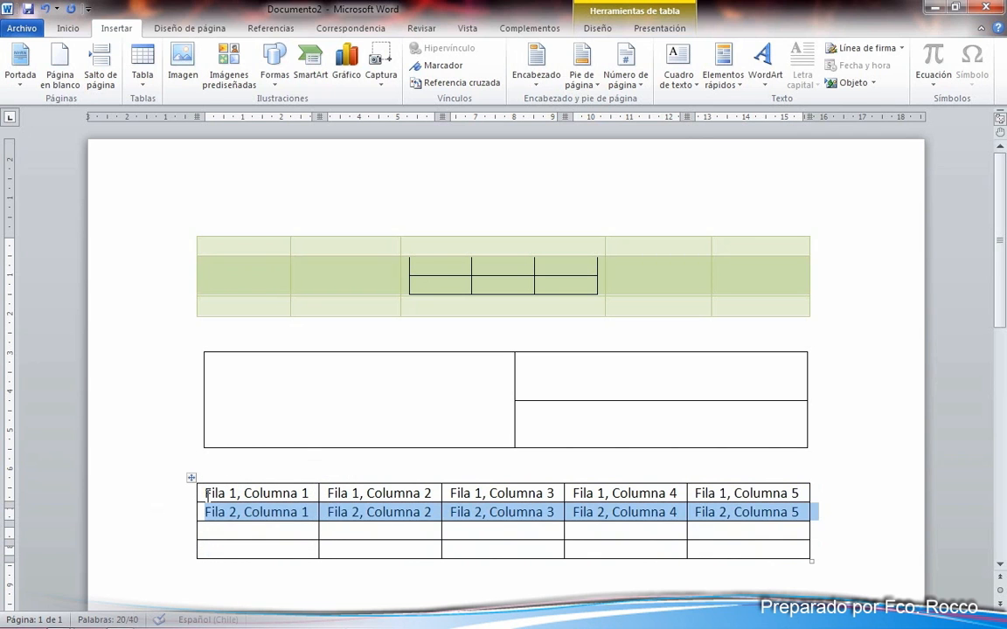
Select in turn the cell "Fila 1, Columna 1", the text "Fila 2, Columna 1" and the entire empty third row
click(200, 495)
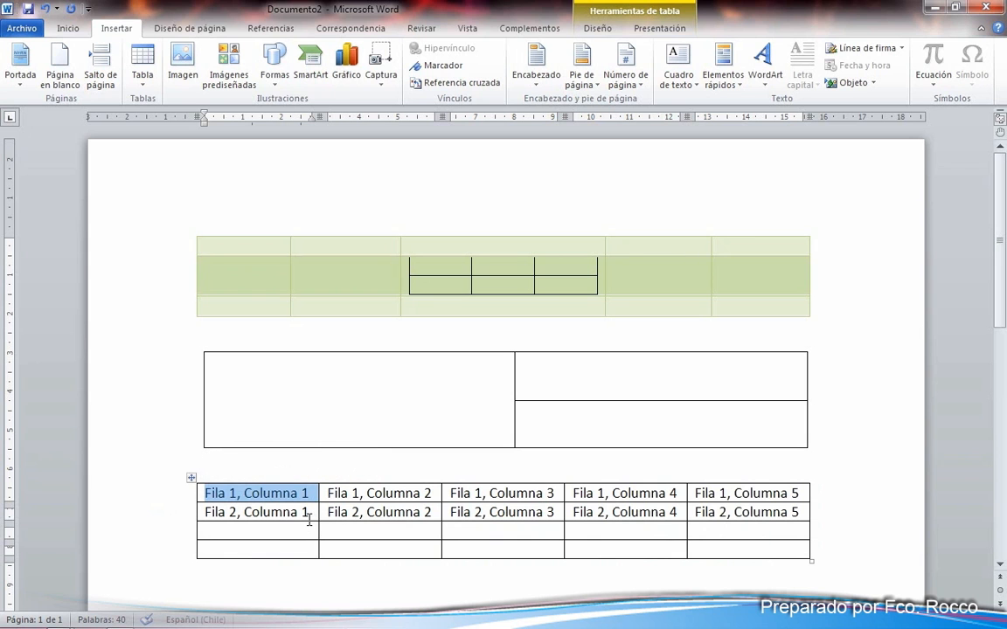
drag(310, 515, 203, 513)
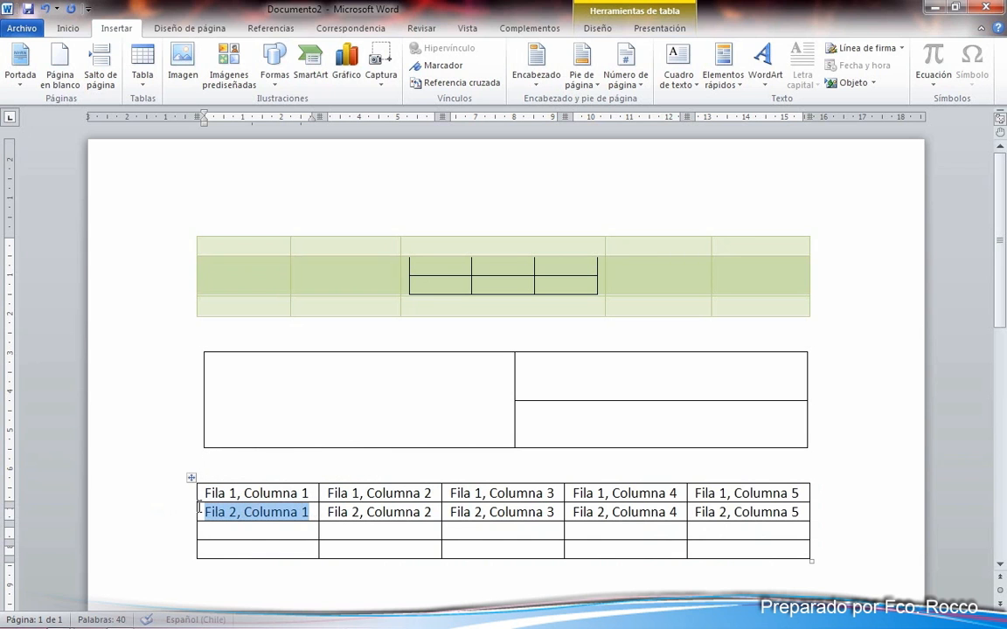
click(146, 532)
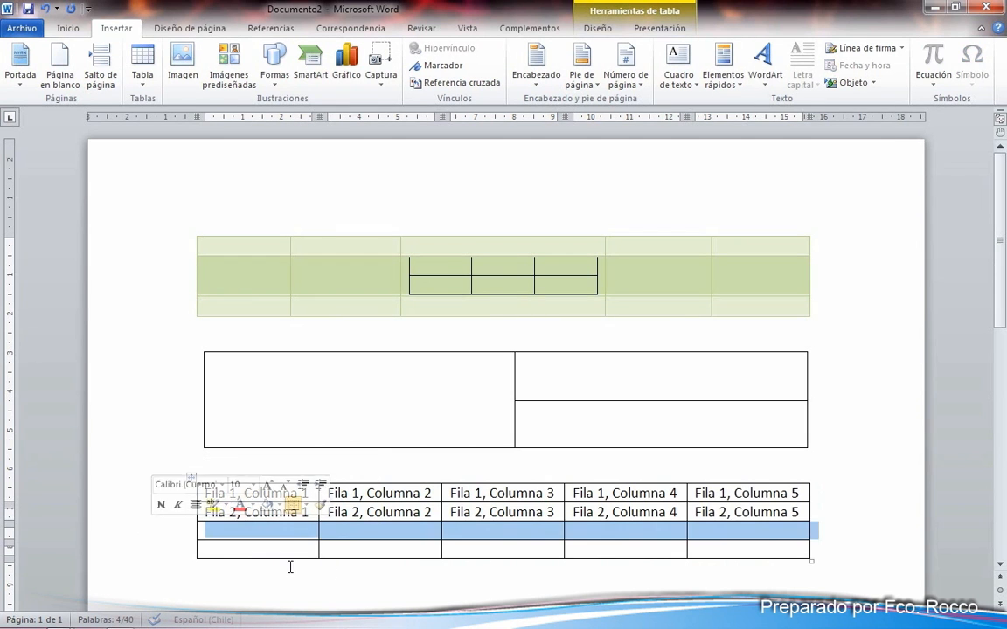
Clear the contents of the cell "Fila 1, Columna 5" while keeping the cell itself
click(400, 579)
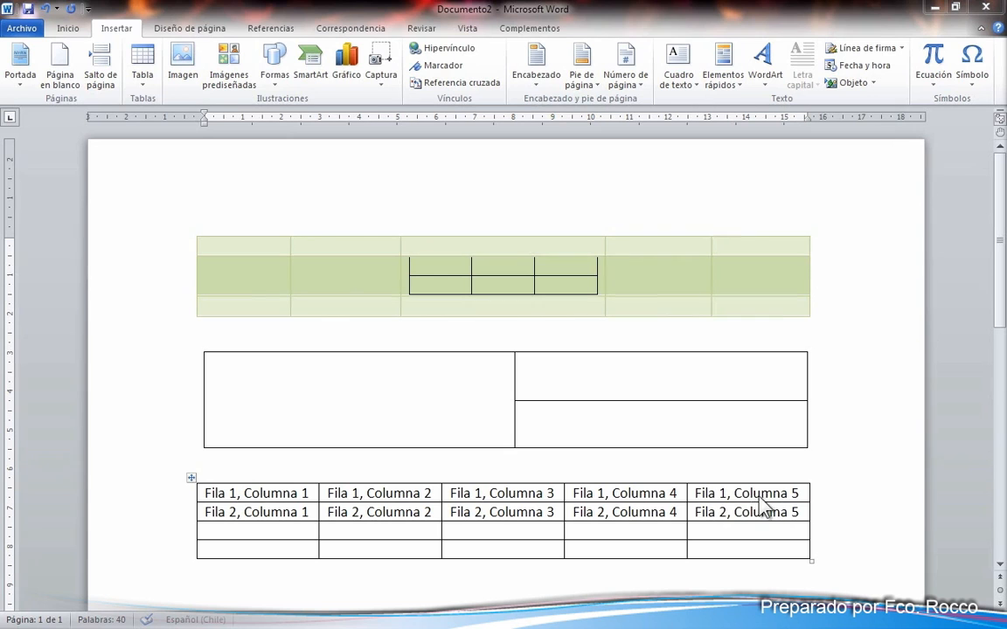
click(691, 495)
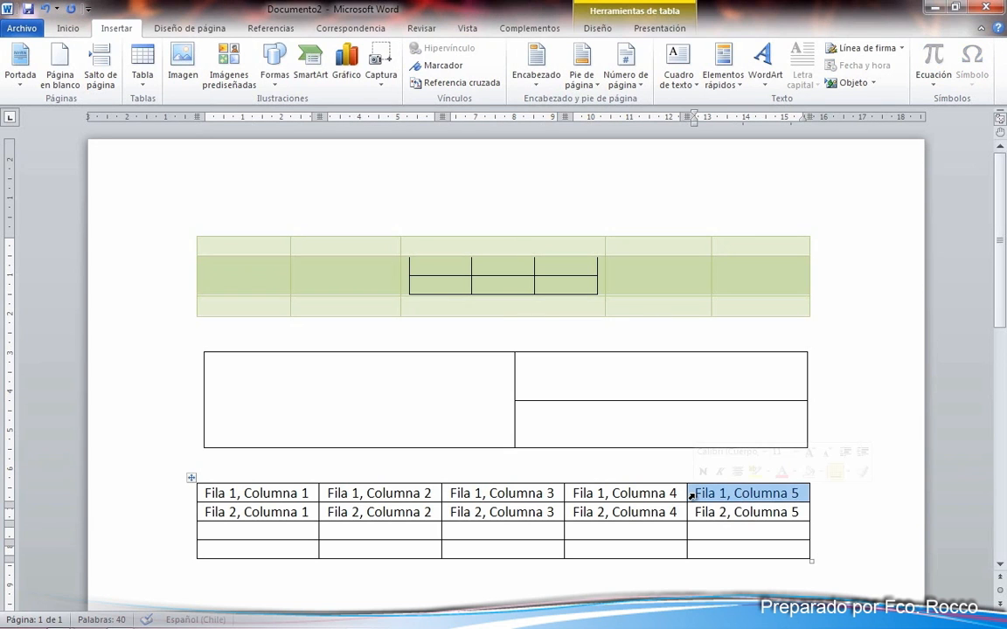
key(Delete)
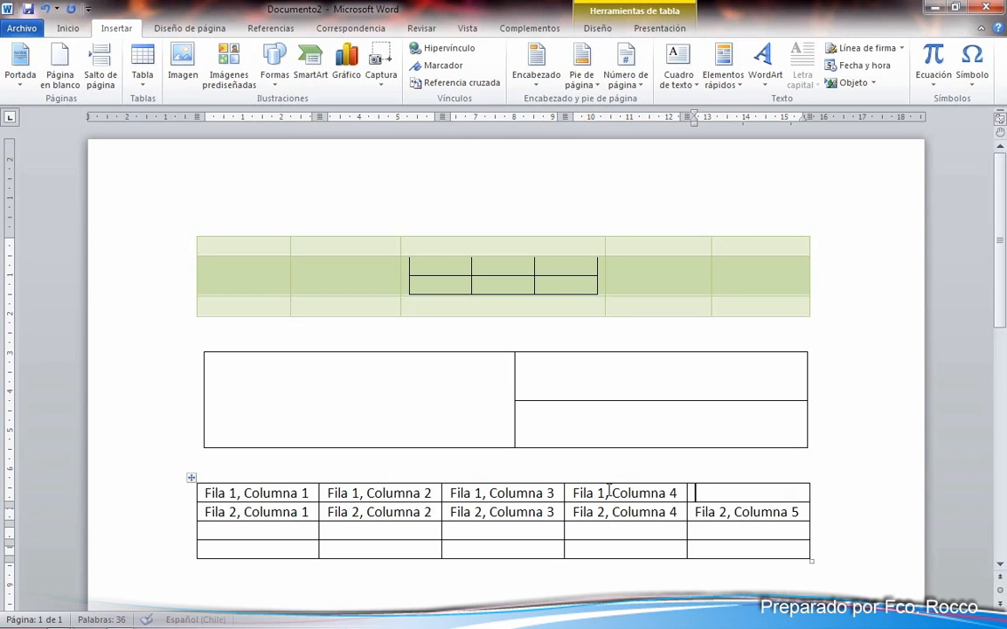
Delete the whole first row of the lower table from its fourth cell, using the "Eliminar toda la fila" option
right_click(566, 495)
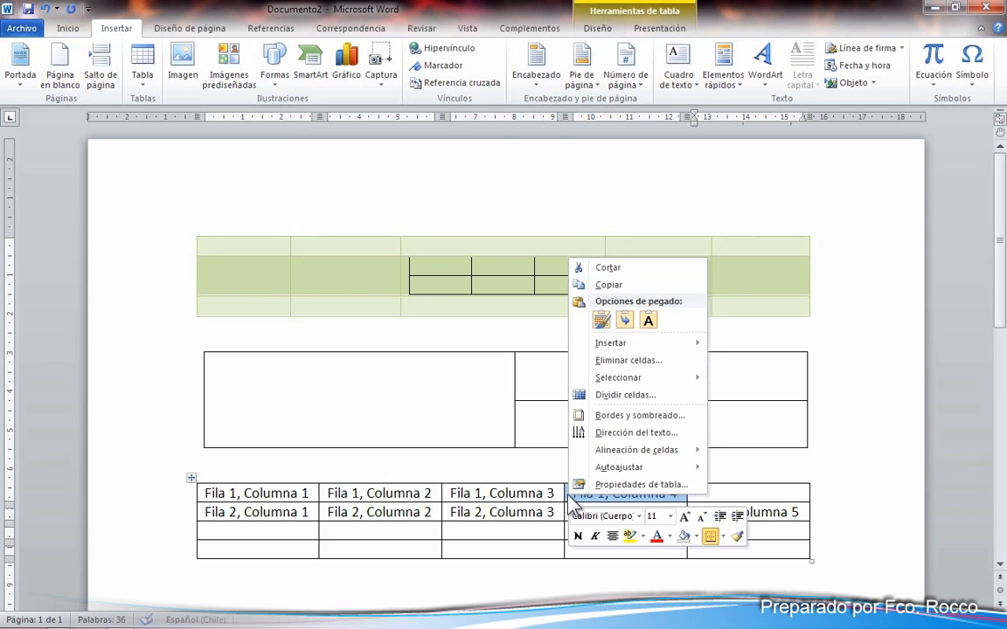
click(617, 360)
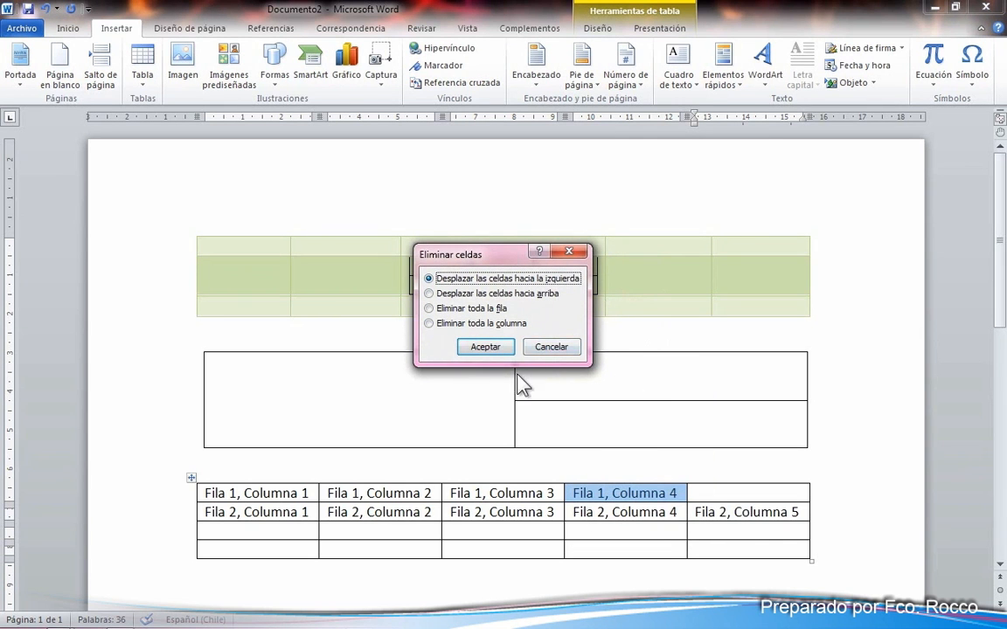
drag(472, 255, 712, 339)
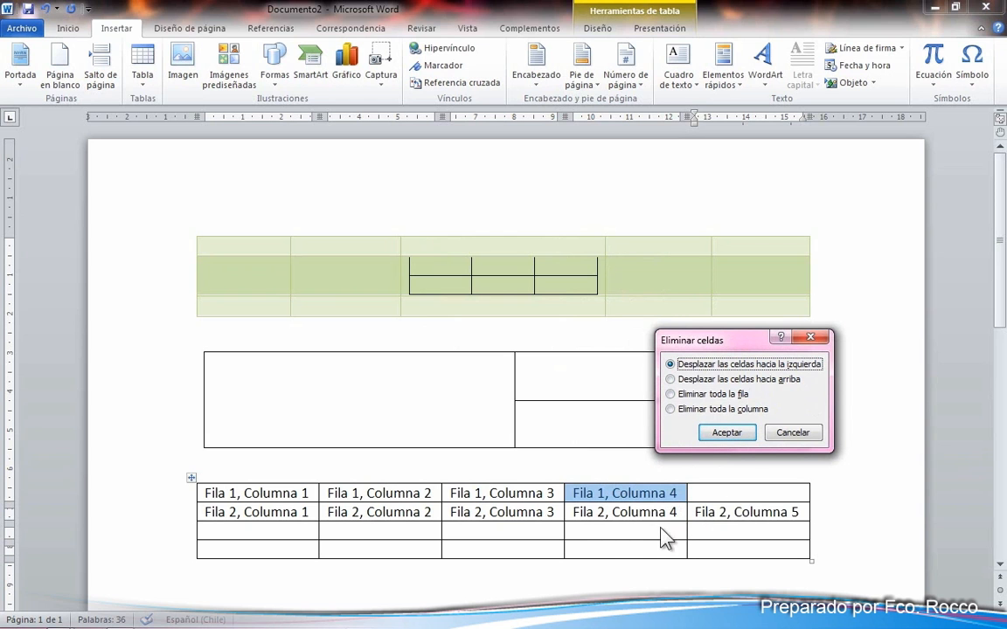
click(670, 395)
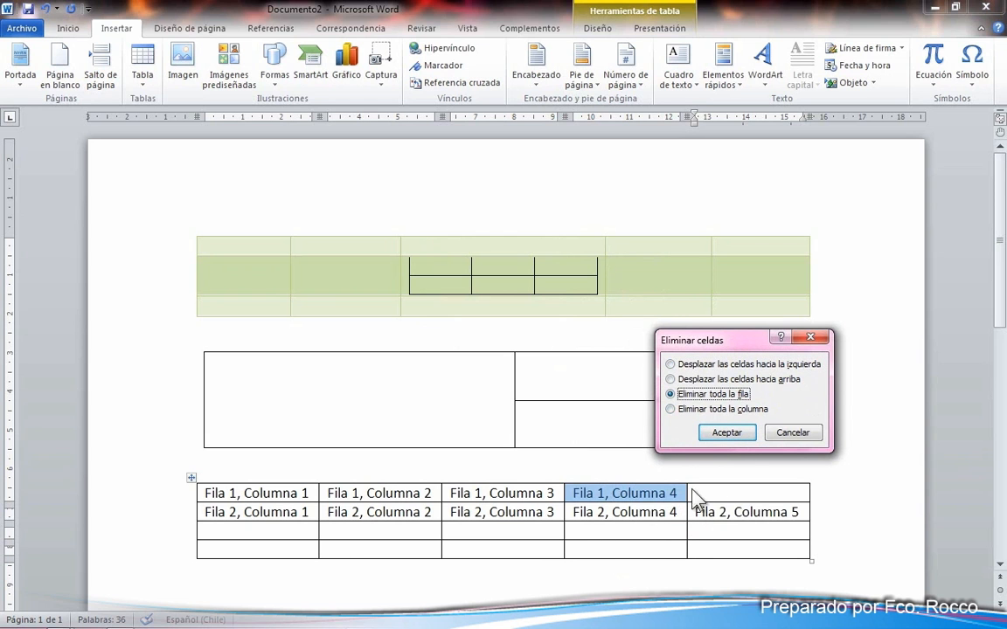
click(726, 434)
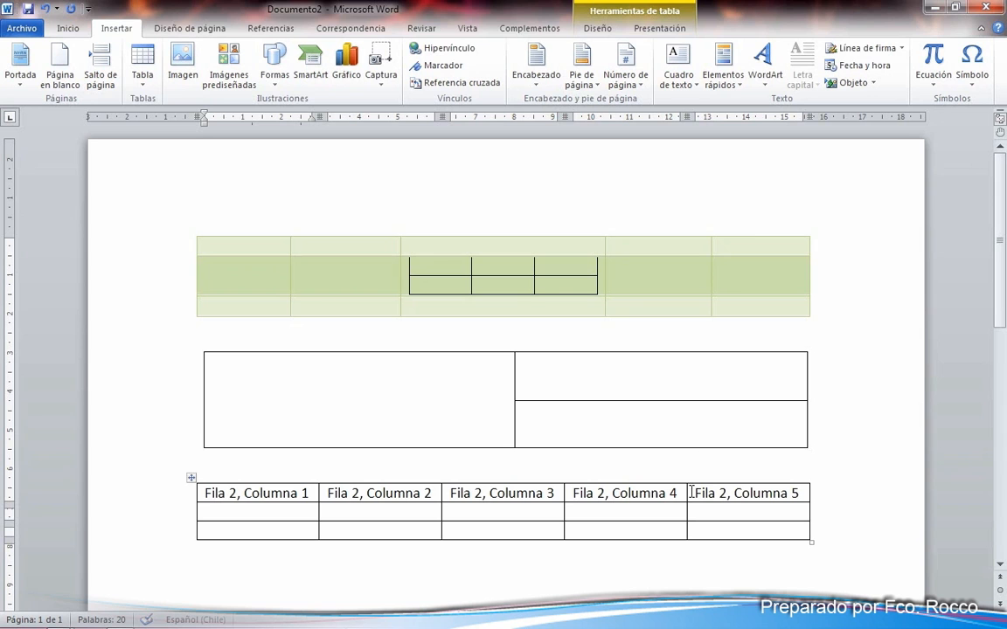
click(616, 456)
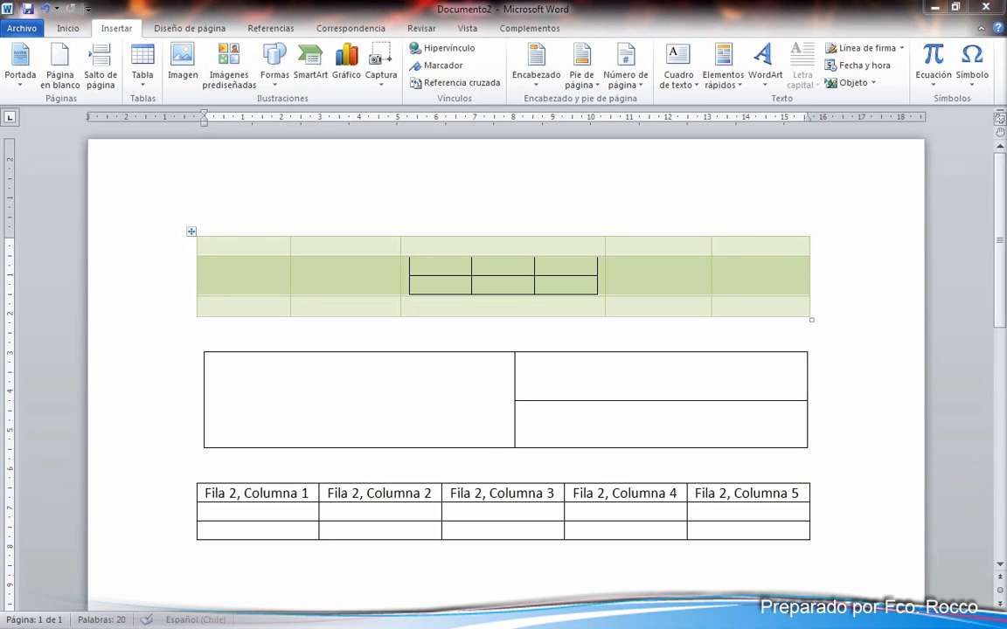
Delete the single cell "Fila 2, Columna 5" with the "Desplazar las celdas hacia la izquierda" option
click(690, 494)
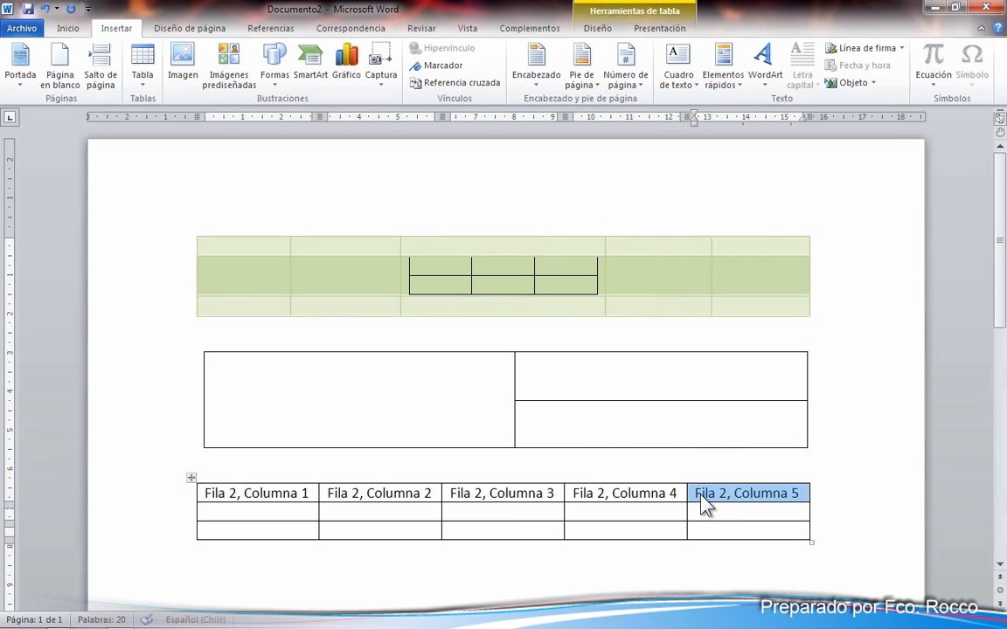
right_click(704, 505)
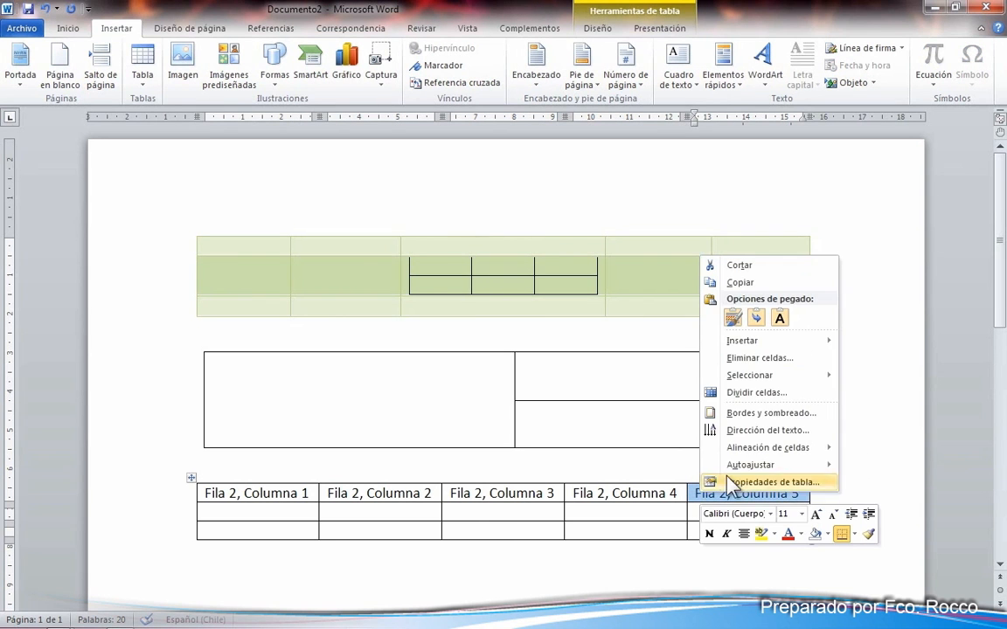
click(759, 359)
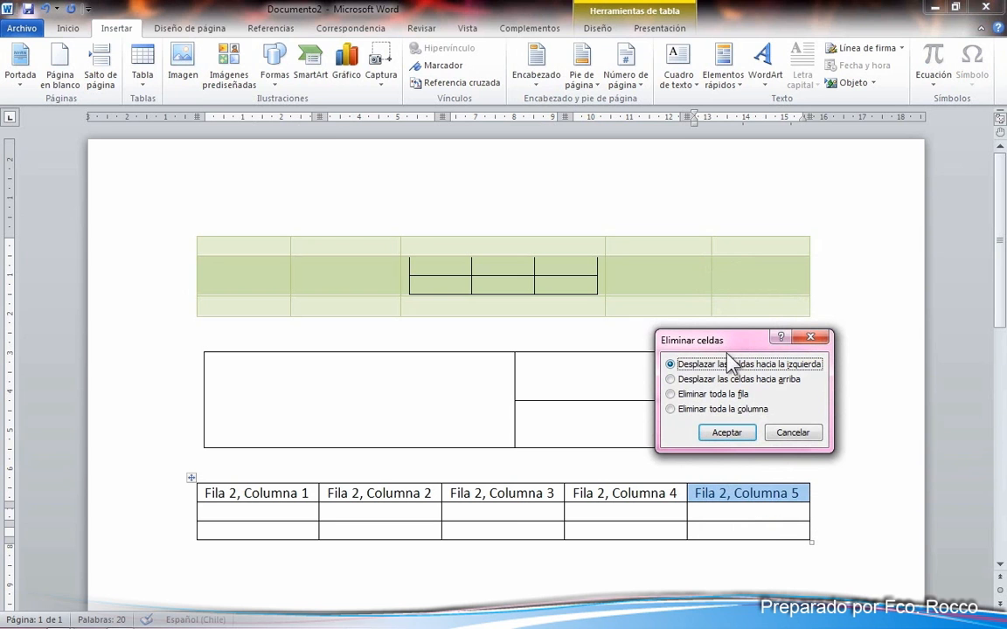
drag(733, 337, 678, 312)
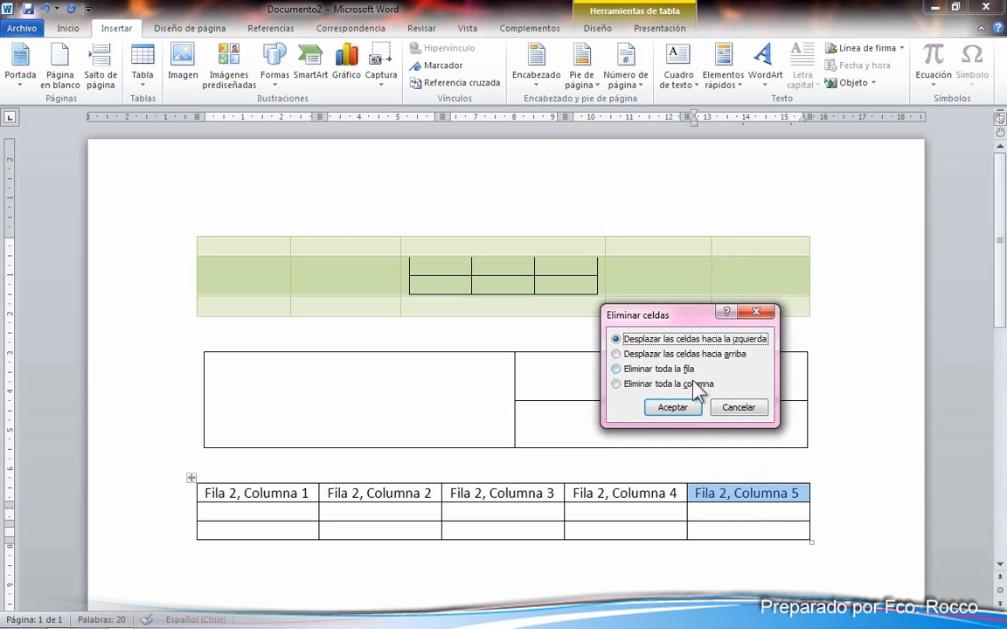
click(672, 407)
click(727, 550)
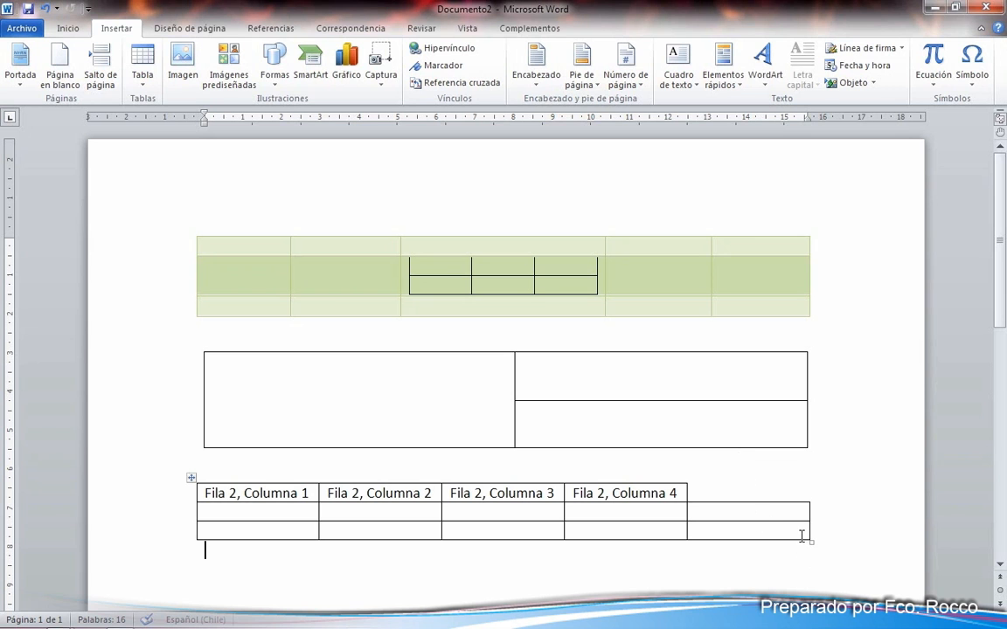
Clear the contents of every cell in the lower table, keeping its structure
drag(793, 531, 191, 480)
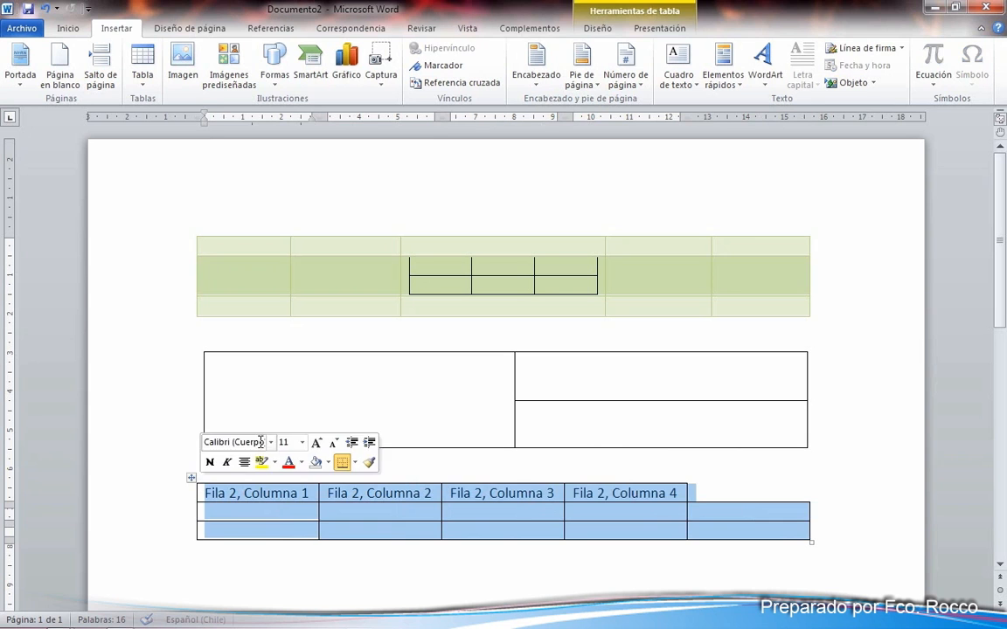
key(Delete)
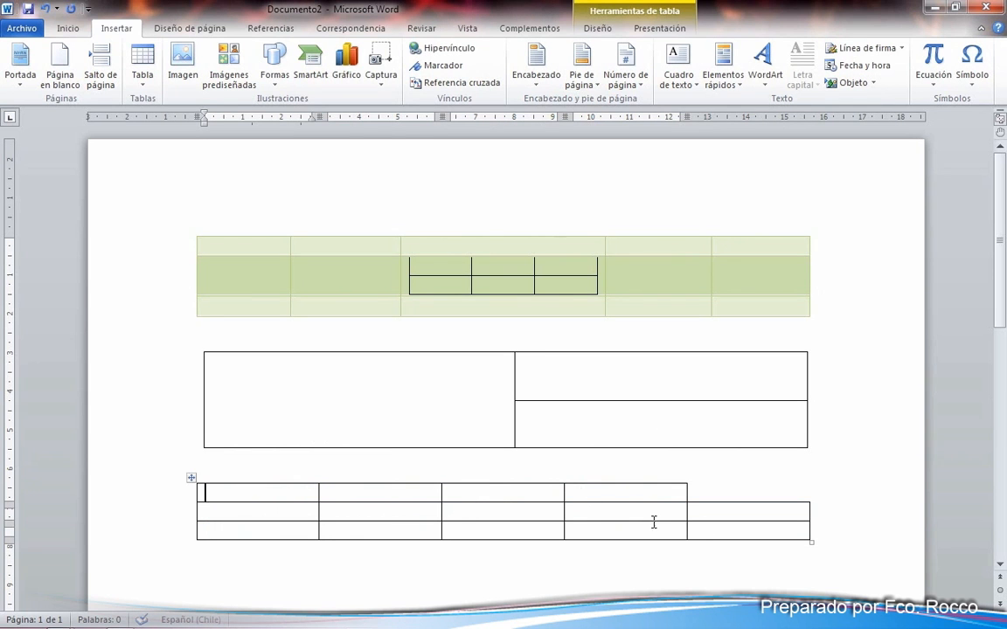
Select the entire lower table and remove it from the document with "Eliminar tabla"
click(205, 479)
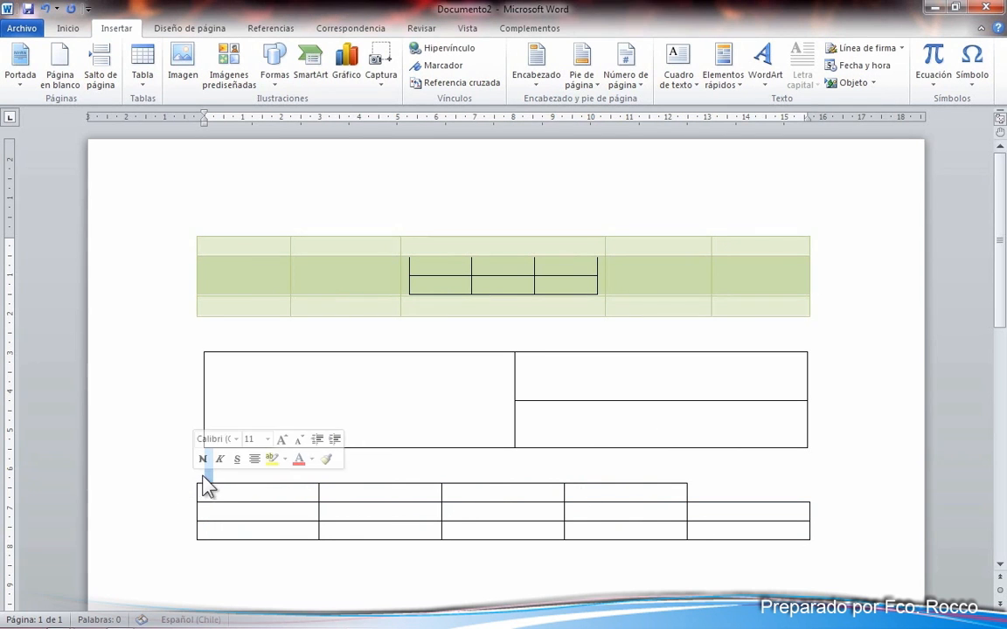
click(193, 480)
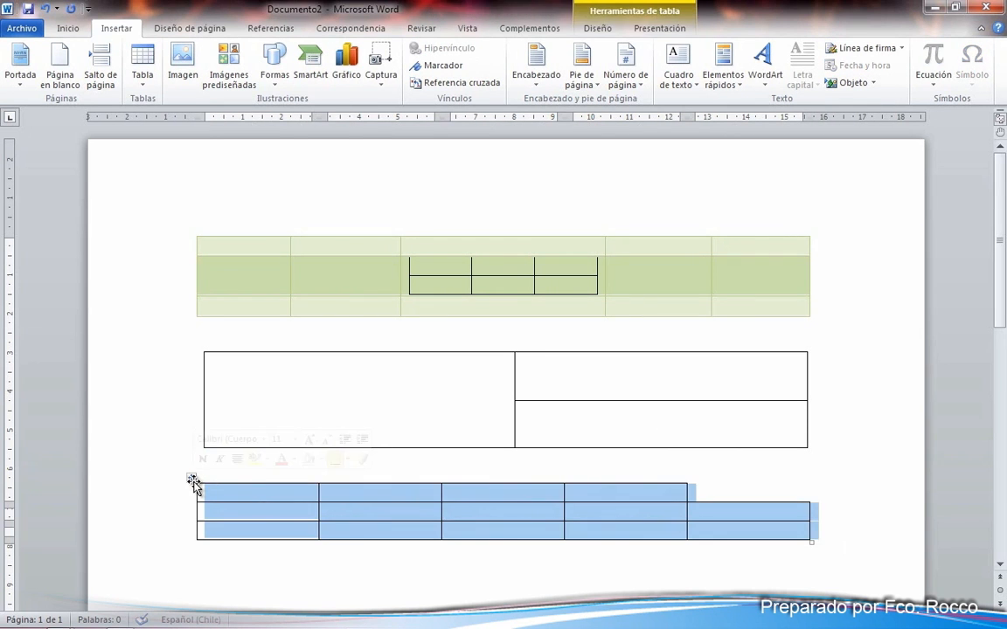
right_click(193, 482)
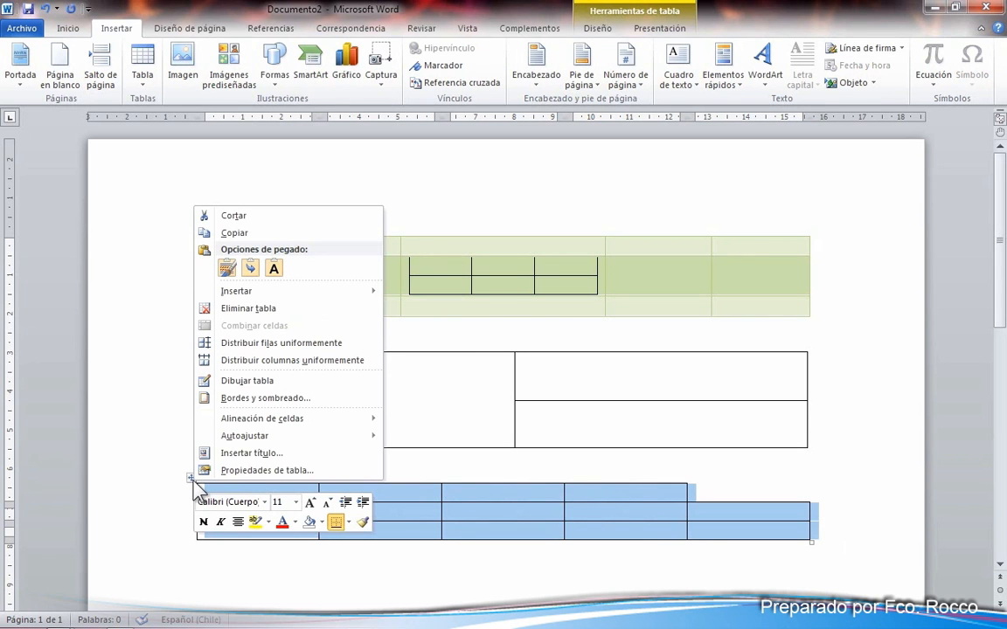
click(265, 313)
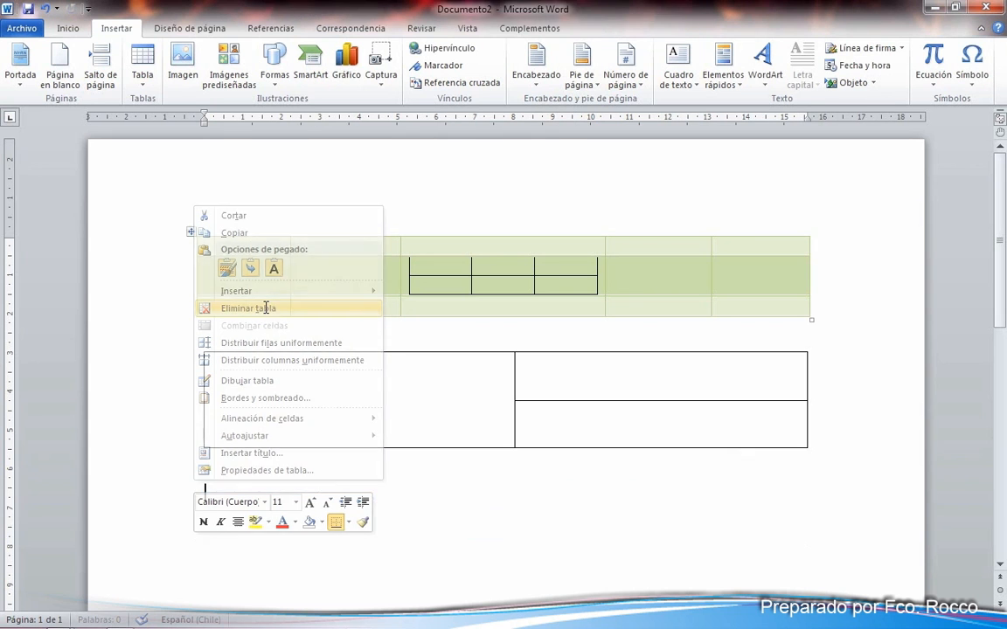
click(142, 386)
click(484, 539)
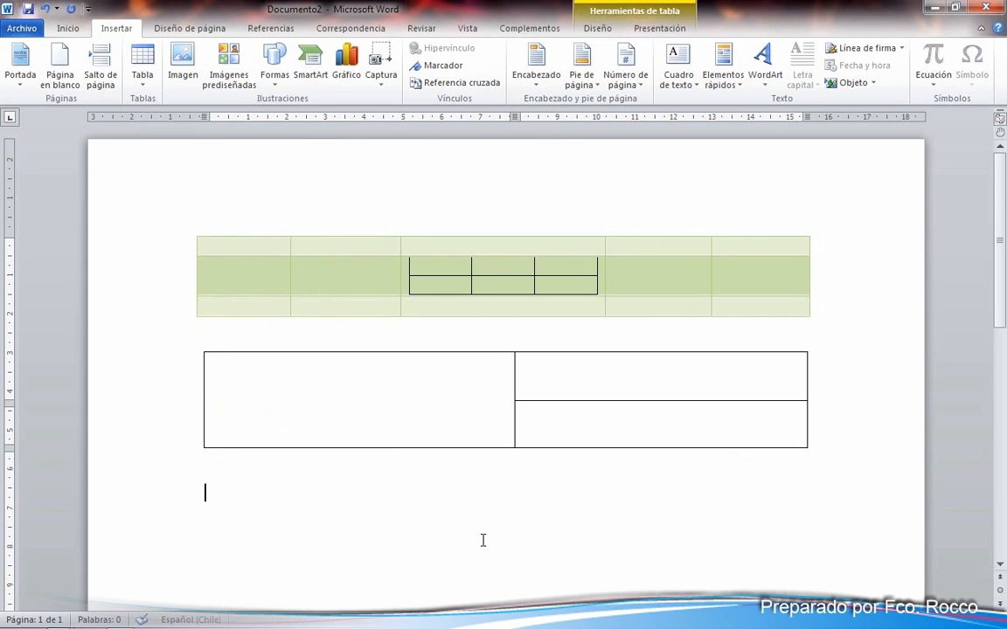